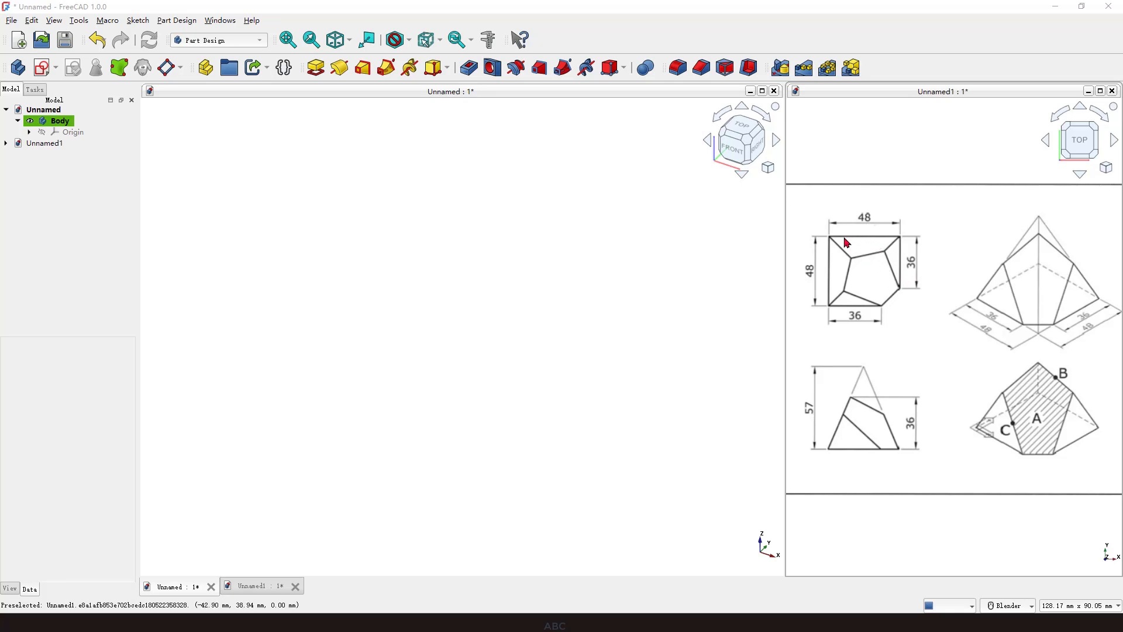
Examine the reference drawing's top and front views for the base size, the overall height and the slanted cut face
{"action": "mouse_move", "coordinate": [828, 234]}
{"action": "left_mouse_down"}
{"action": "mouse_move", "coordinate": [881, 233]}
{"action": "mouse_move", "coordinate": [910, 250]}
{"action": "mouse_move", "coordinate": [912, 309]}
{"action": "mouse_move", "coordinate": [832, 310]}
{"action": "mouse_move", "coordinate": [826, 237]}
{"action": "left_mouse_up"}
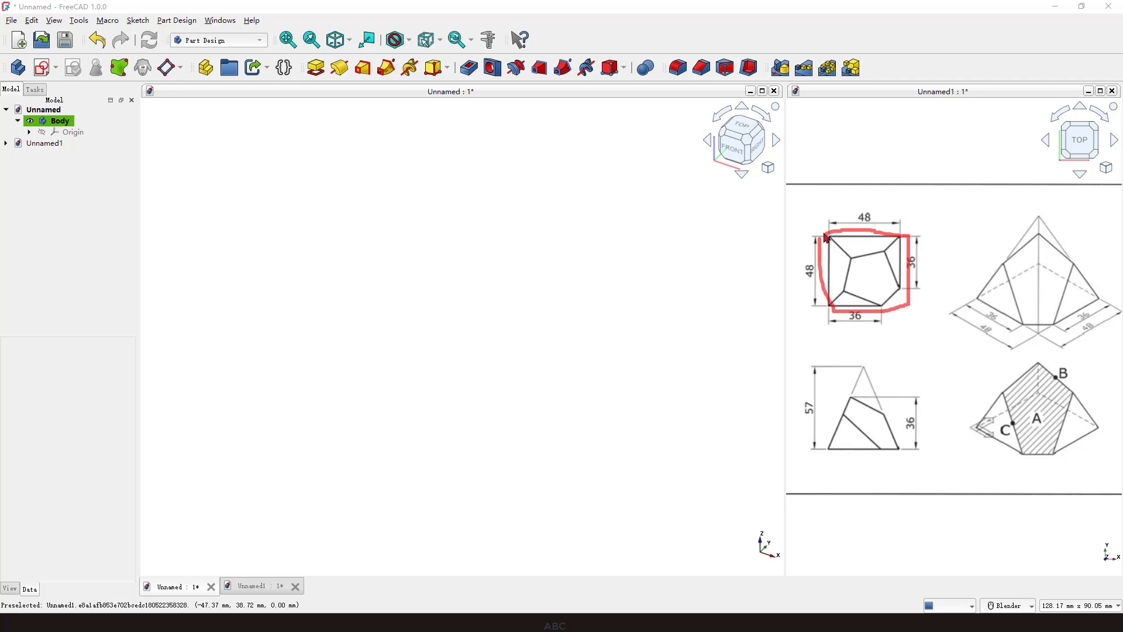
{"action": "key", "text": "Escape"}
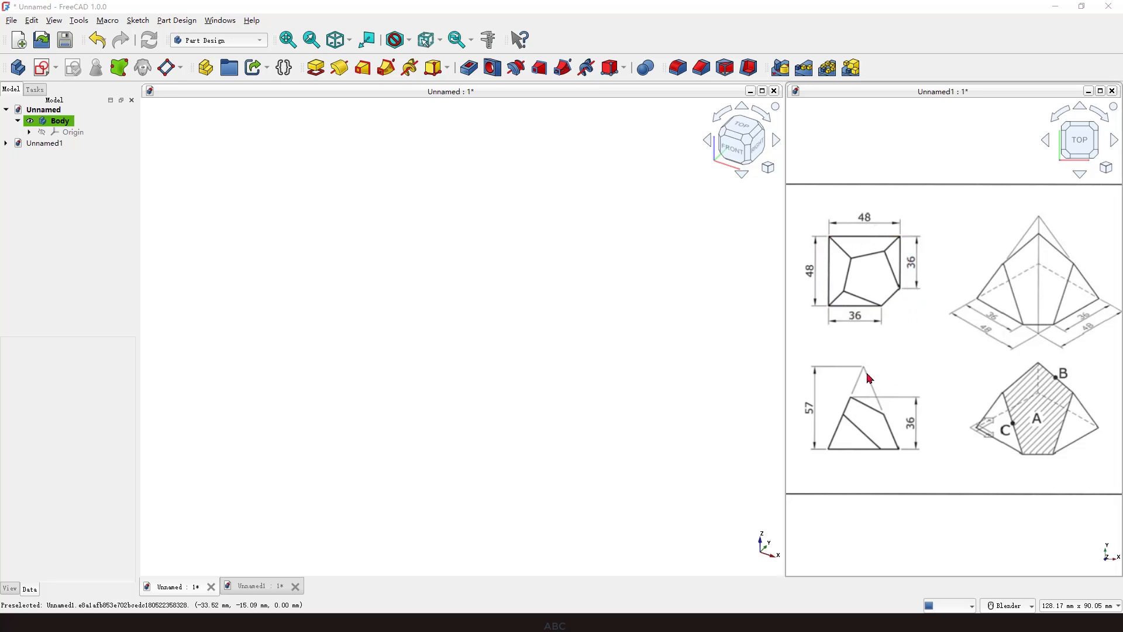
{"action": "left_click_drag", "start_coordinate": [806, 393], "coordinate": [820, 402]}
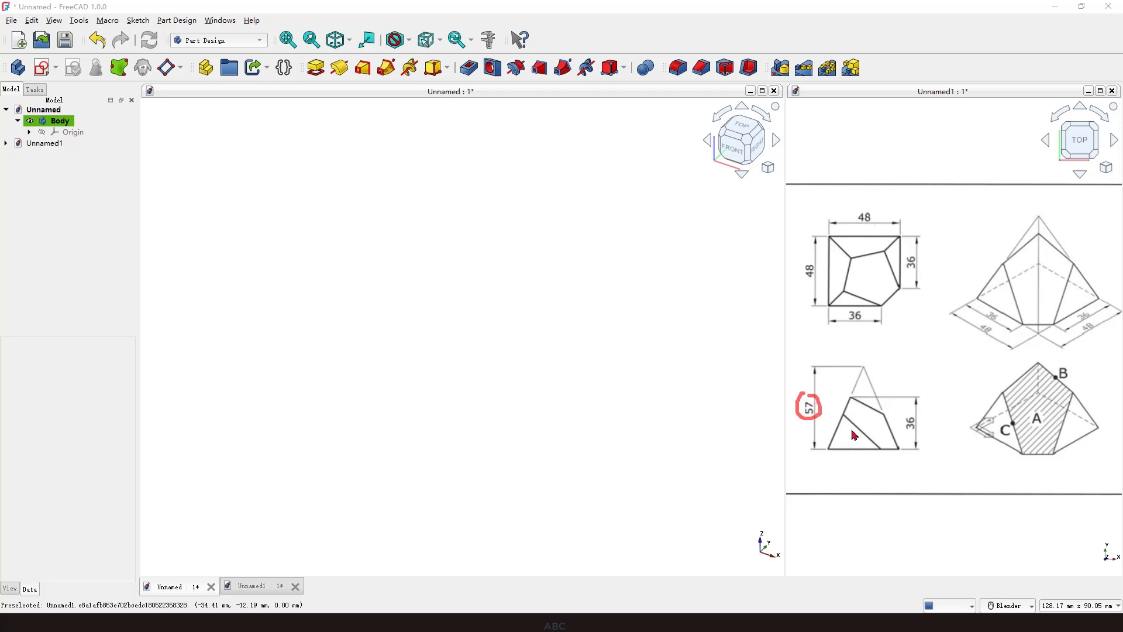
{"action": "key", "text": "Escape"}
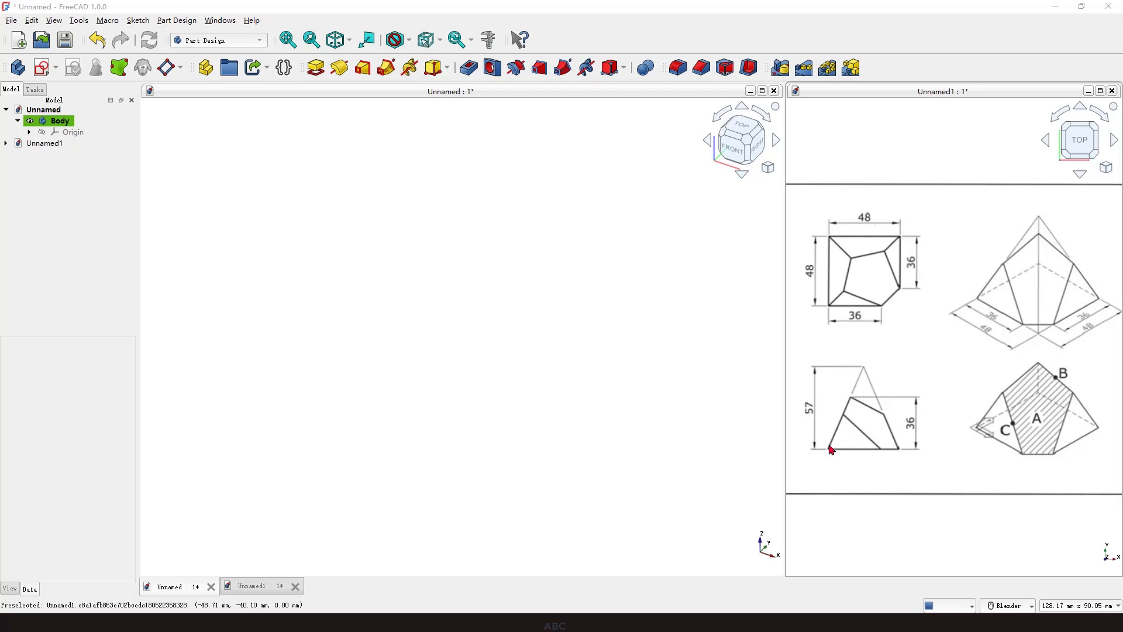
{"action": "left_click", "coordinate": [833, 450]}
{"action": "mouse_move", "coordinate": [831, 449]}
{"action": "left_mouse_down"}
{"action": "mouse_move", "coordinate": [859, 364]}
{"action": "mouse_move", "coordinate": [893, 438]}
{"action": "mouse_move", "coordinate": [848, 452]}
{"action": "left_mouse_up"}
{"action": "key", "text": "Escape"}
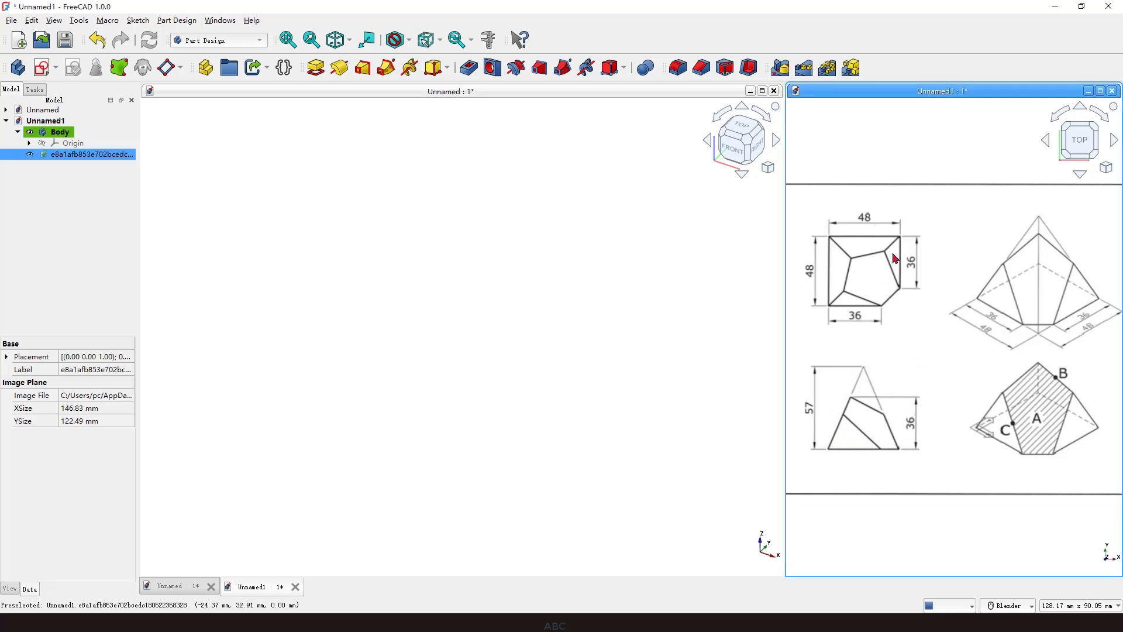
{"action": "mouse_move", "coordinate": [894, 248]}
{"action": "left_mouse_down"}
{"action": "mouse_move", "coordinate": [838, 287]}
{"action": "mouse_move", "coordinate": [907, 284]}
{"action": "mouse_move", "coordinate": [883, 259]}
{"action": "mouse_move", "coordinate": [870, 290]}
{"action": "left_mouse_up"}
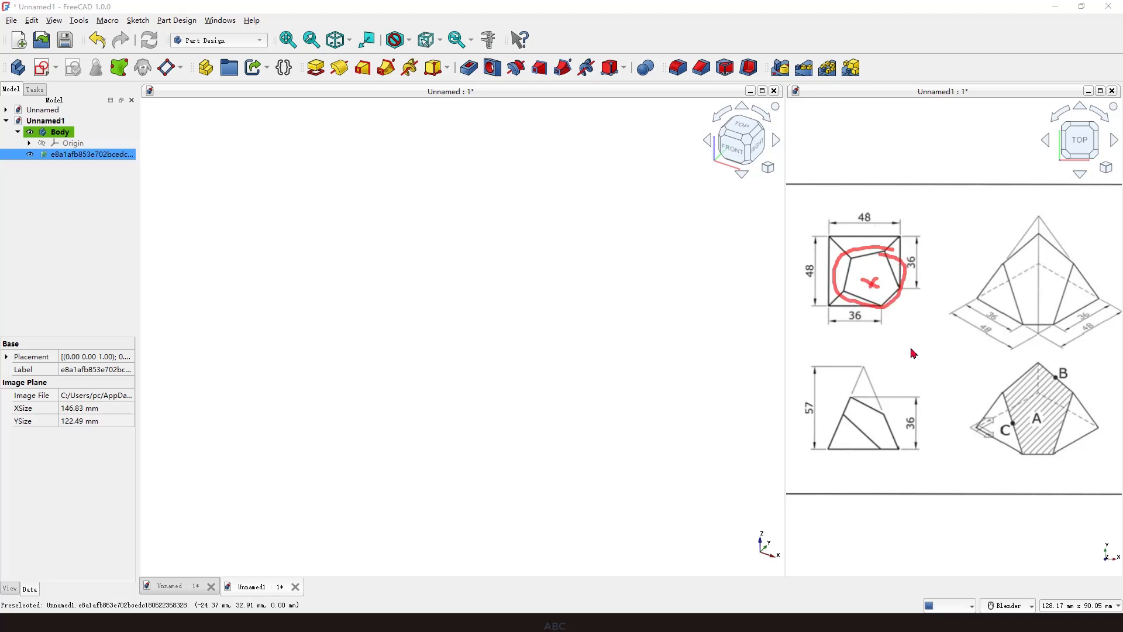
{"action": "key", "text": "Escape"}
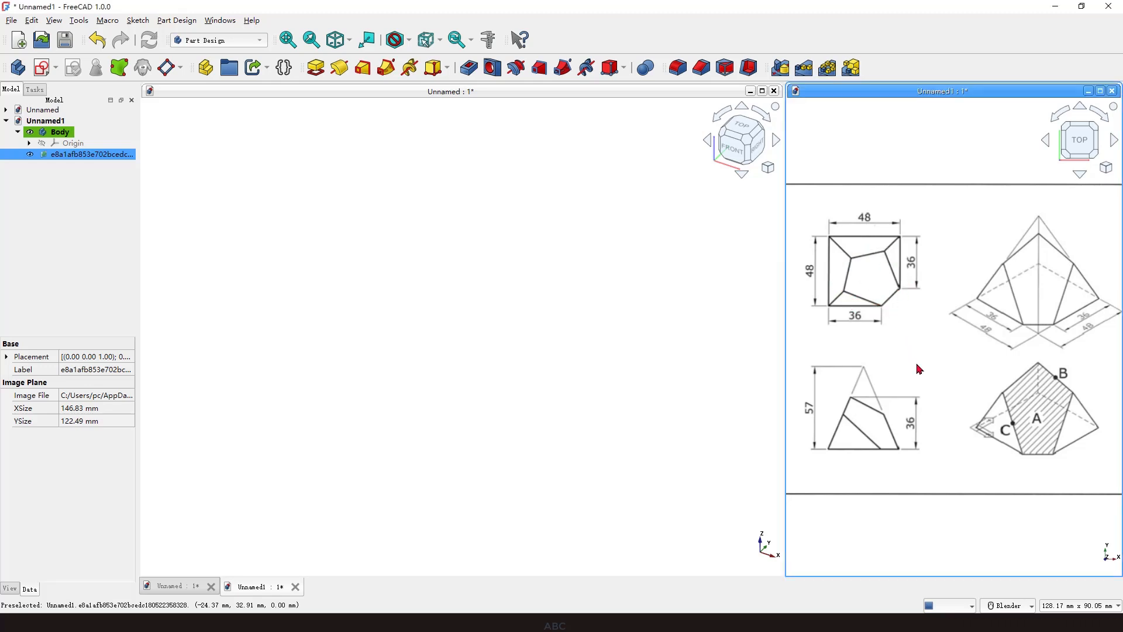
Create a new body in the empty model document and start a sketch on its XY plane
{"action": "left_click", "coordinate": [469, 263]}
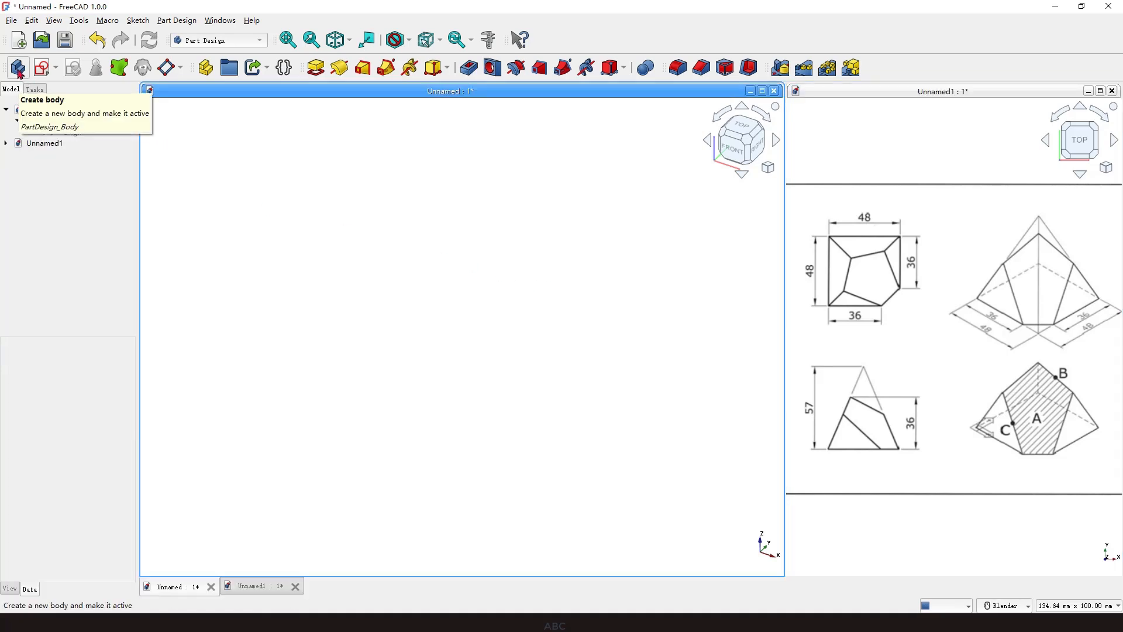
{"action": "left_click", "coordinate": [18, 69]}
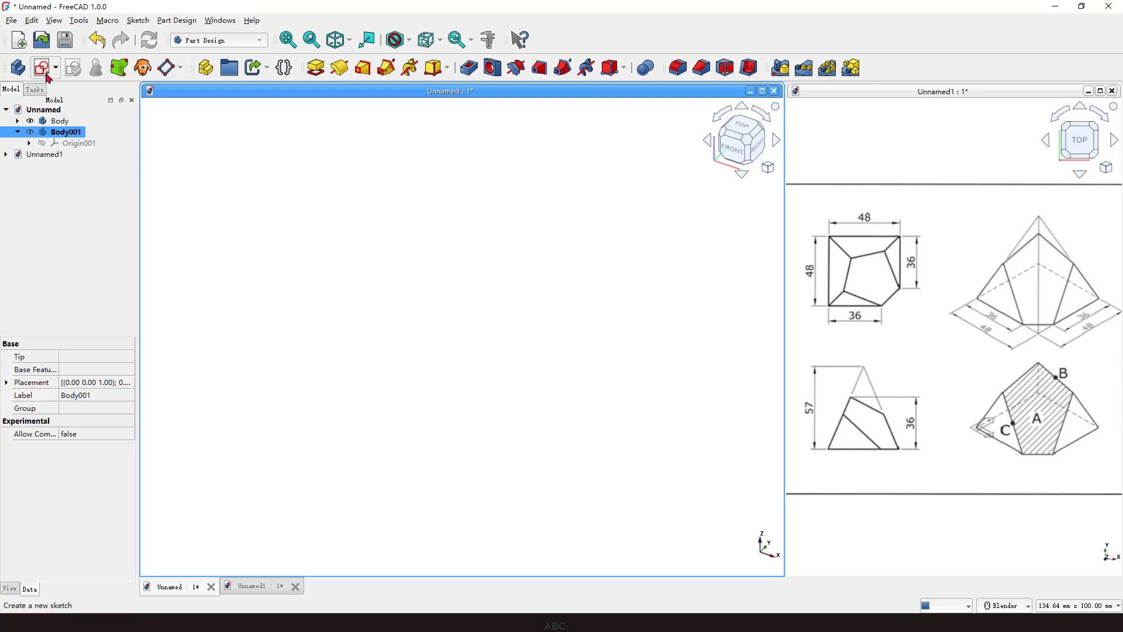
{"action": "left_click", "coordinate": [42, 69]}
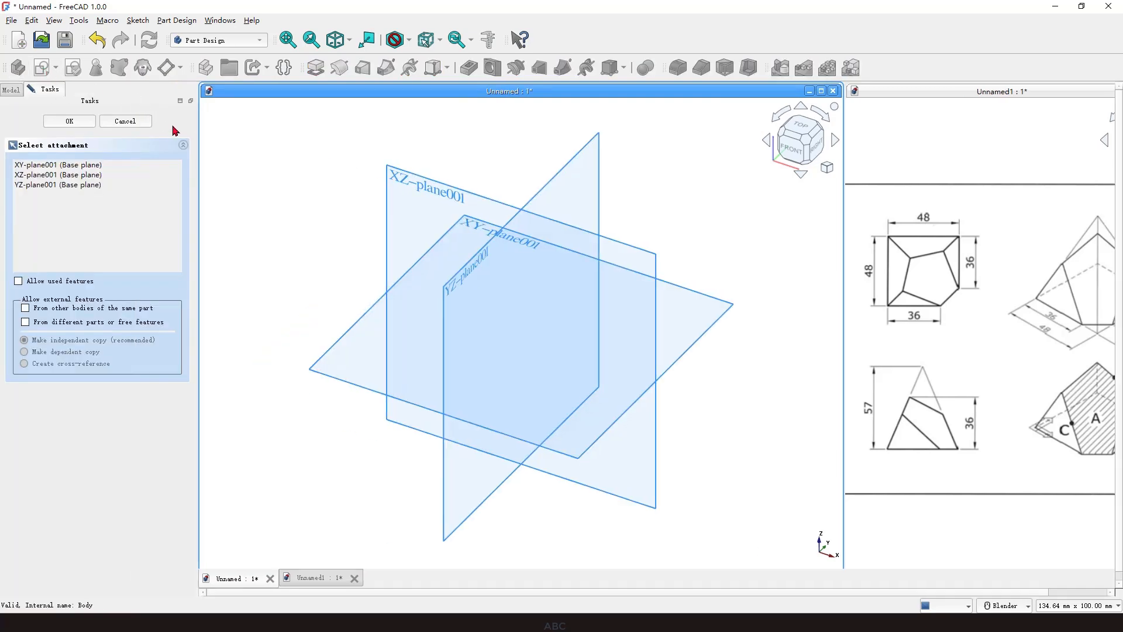
{"action": "mouse_move", "coordinate": [469, 196]}
{"action": "left_mouse_down"}
{"action": "mouse_move", "coordinate": [461, 234]}
{"action": "mouse_move", "coordinate": [468, 211]}
{"action": "left_mouse_up"}
{"action": "key", "text": "Escape"}
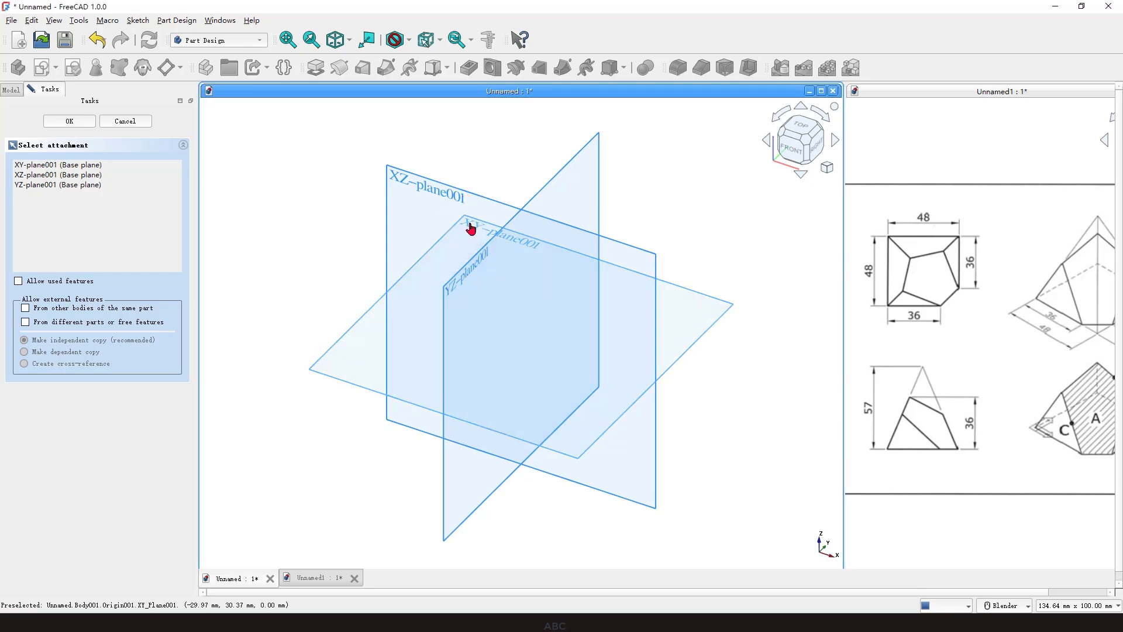
{"action": "left_click", "coordinate": [474, 230]}
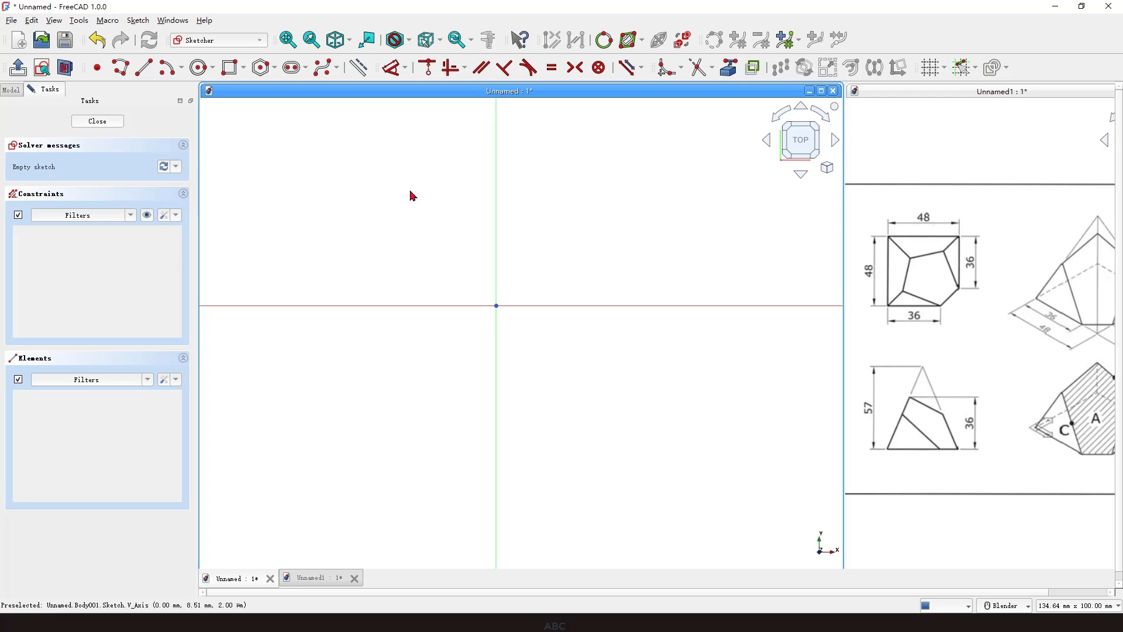
Sketch a centered rectangle about 28 mm across on the origin and constrain its upper and right sides to equal length
{"action": "left_click", "coordinate": [244, 68]}
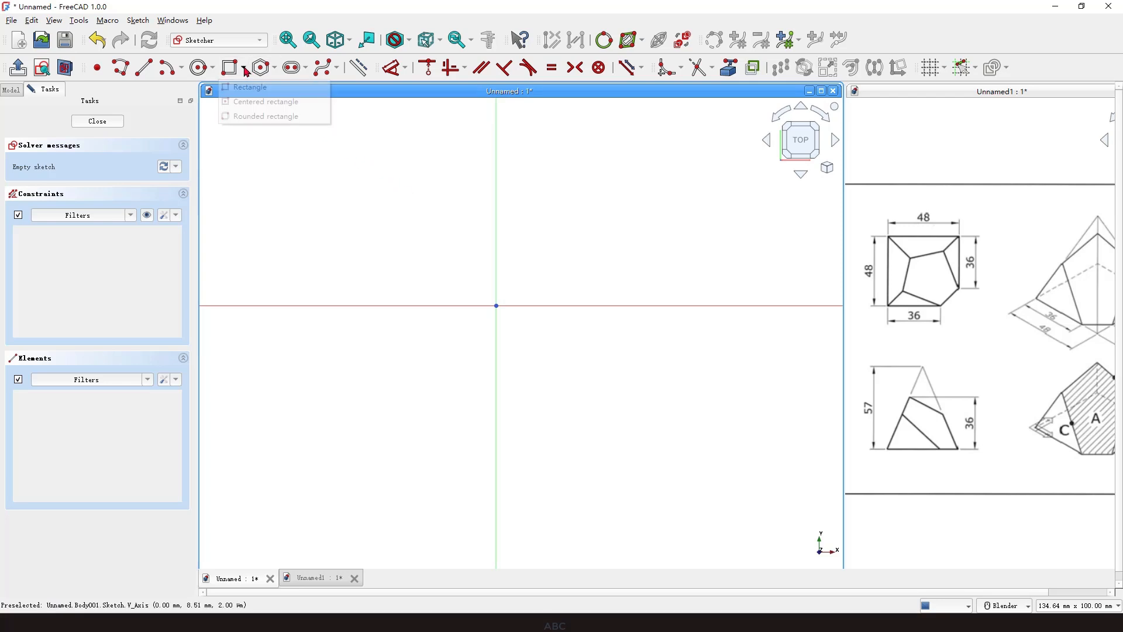
{"action": "left_click", "coordinate": [250, 103]}
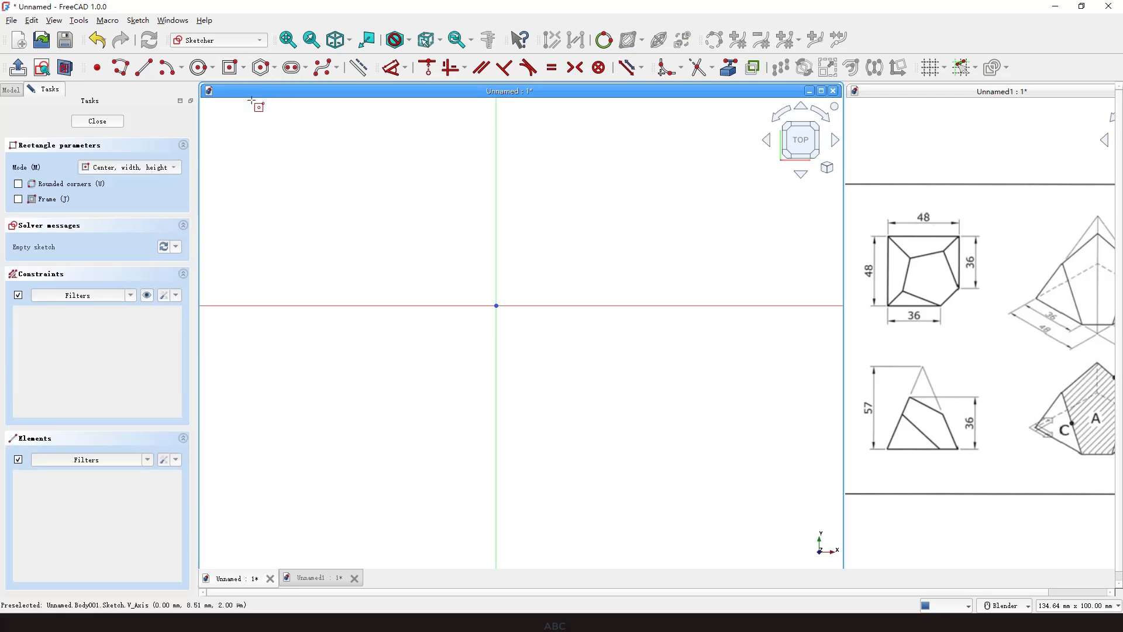
{"action": "left_click", "coordinate": [497, 306]}
{"action": "left_click", "coordinate": [561, 374]}
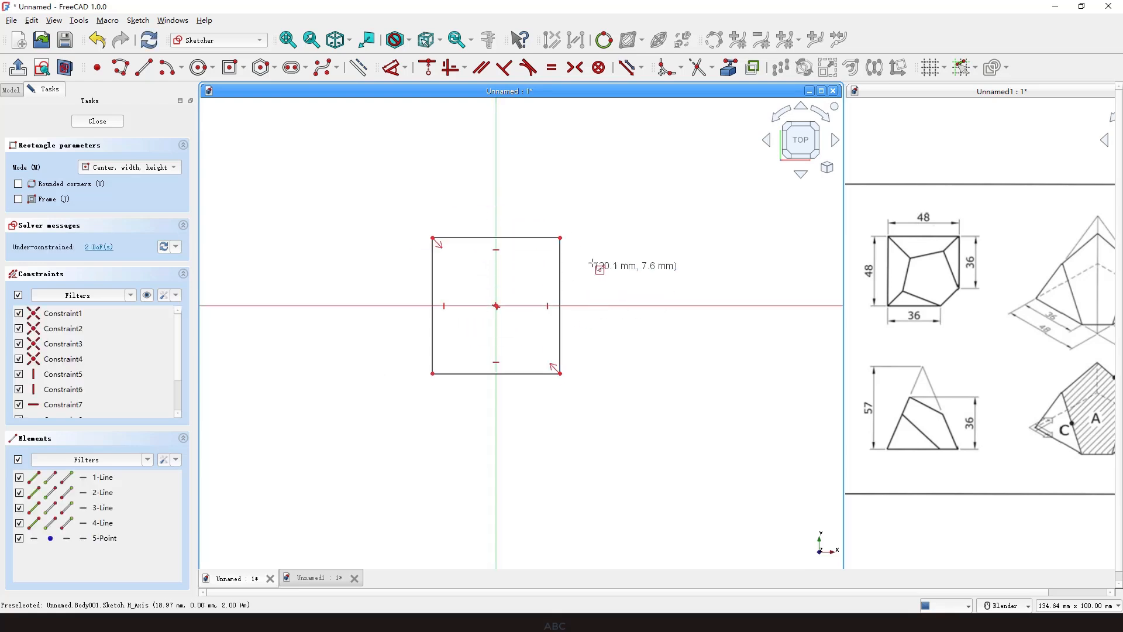
{"action": "left_click", "coordinate": [542, 241]}
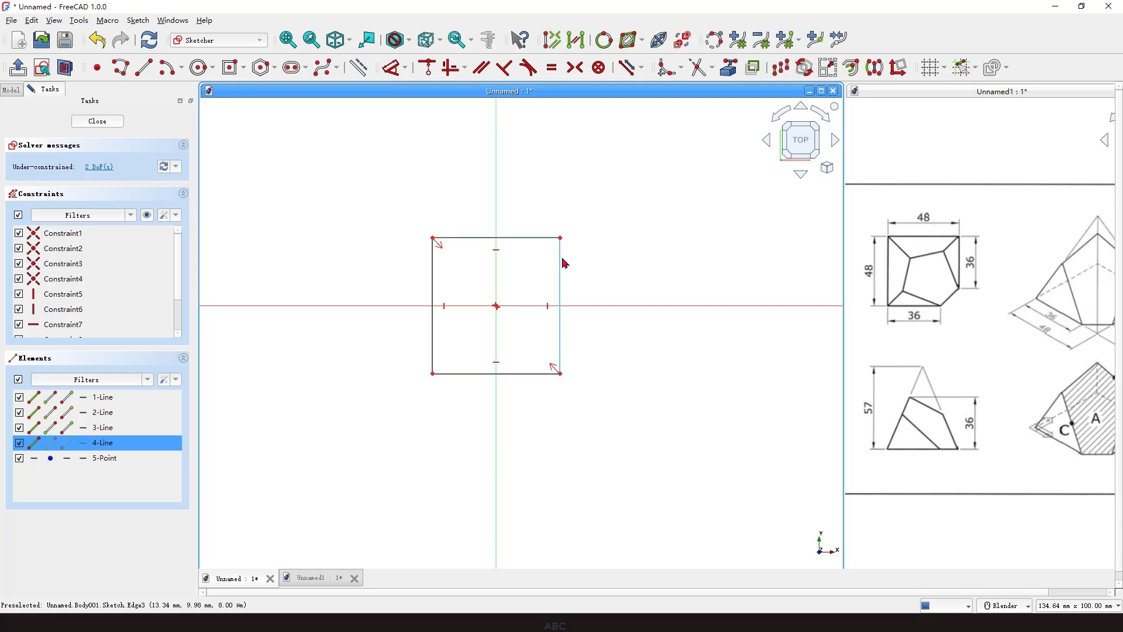
{"action": "left_click", "coordinate": [561, 260]}
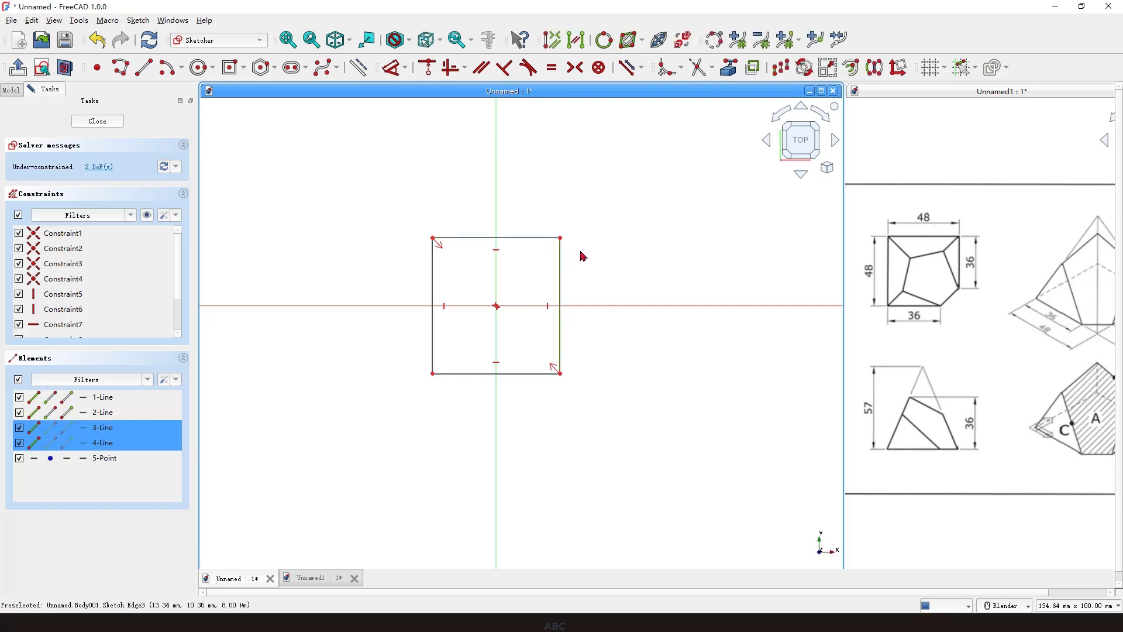
{"action": "left_click", "coordinate": [553, 71]}
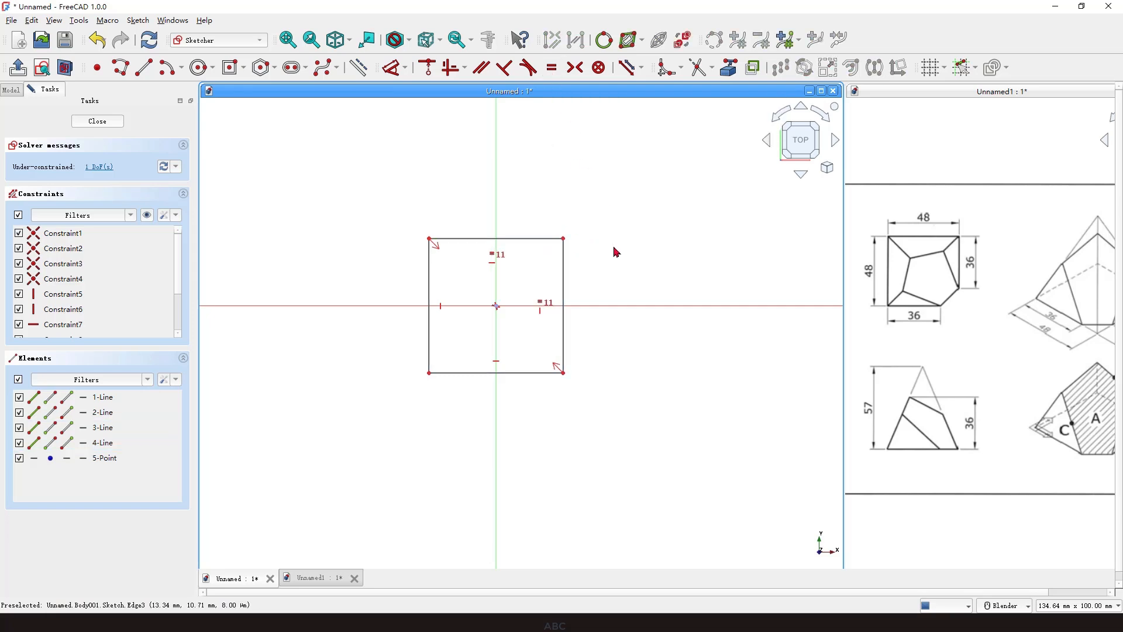
Dimension the square's upper side to 48 mm and finish the sketch
{"action": "left_click", "coordinate": [541, 241]}
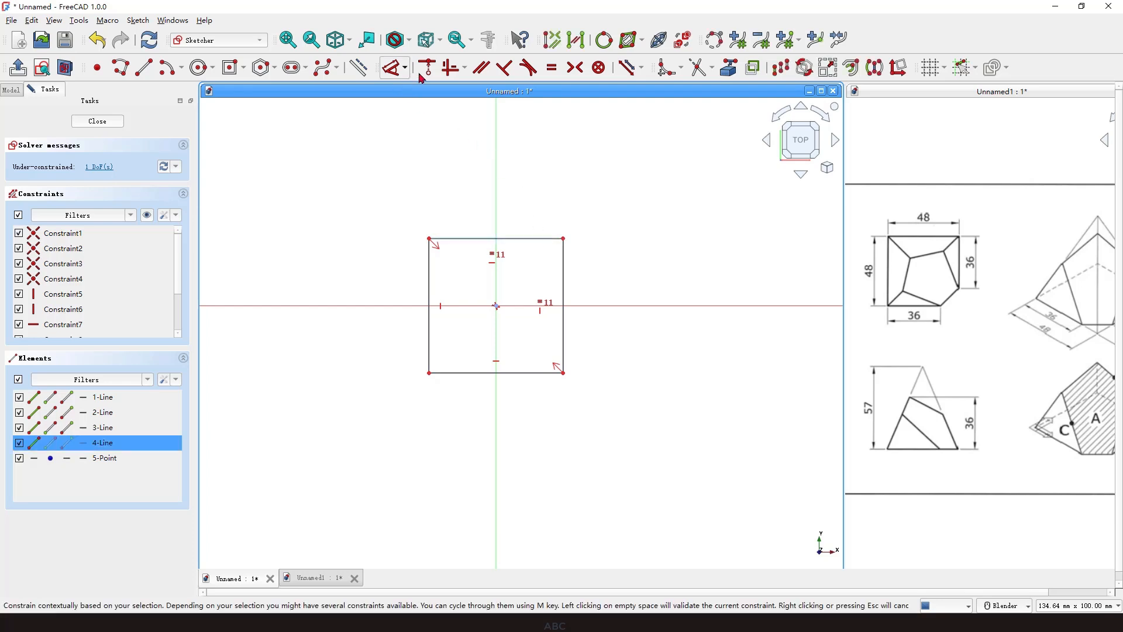
{"action": "left_click", "coordinate": [399, 75]}
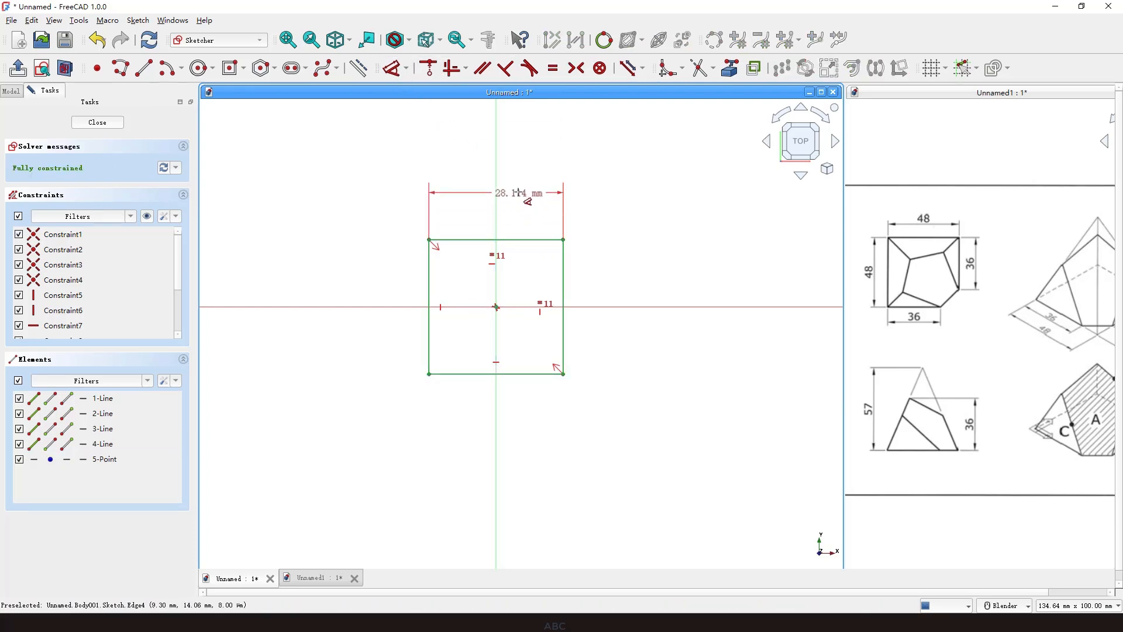
{"action": "left_click", "coordinate": [515, 193]}
{"action": "type", "text": "4"}
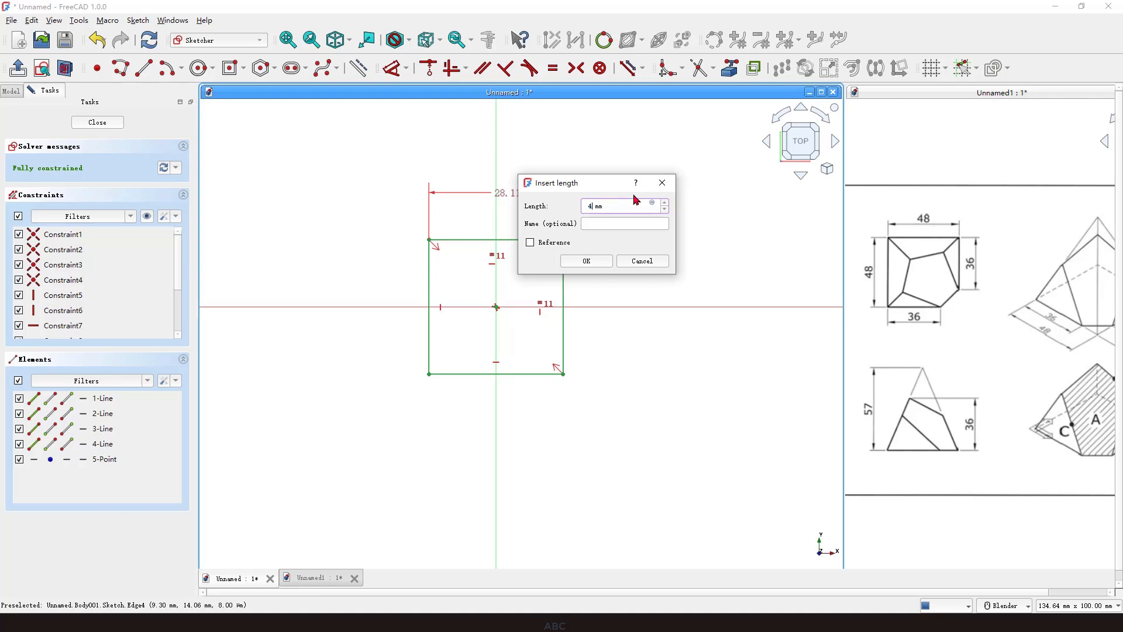
{"action": "type", "text": "8"}
{"action": "key", "text": "Return"}
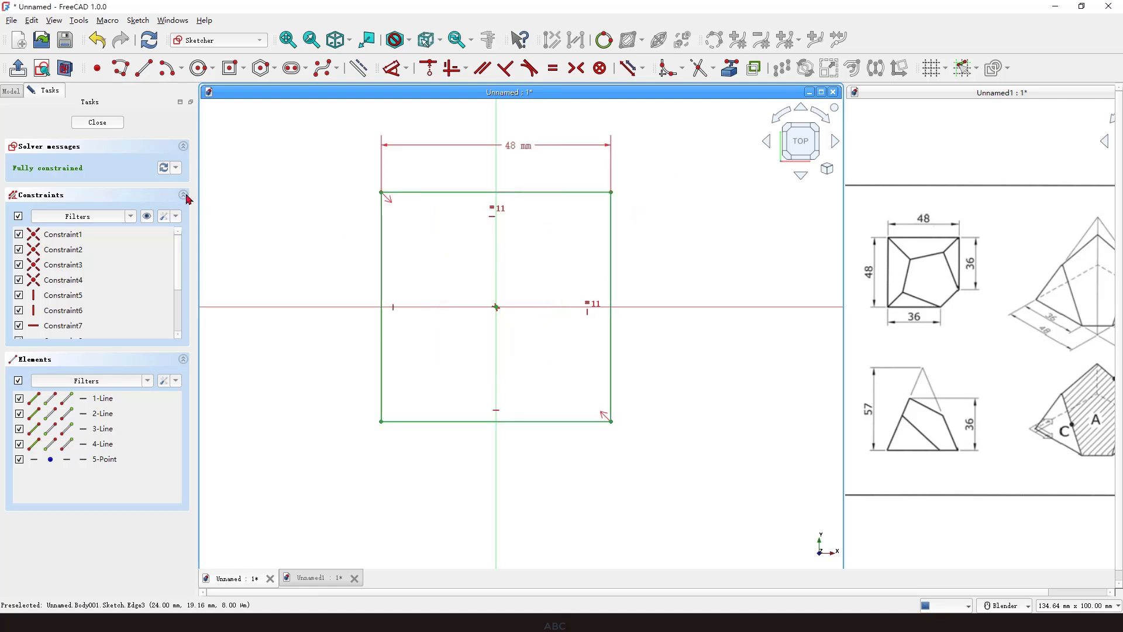
{"action": "left_click", "coordinate": [98, 123]}
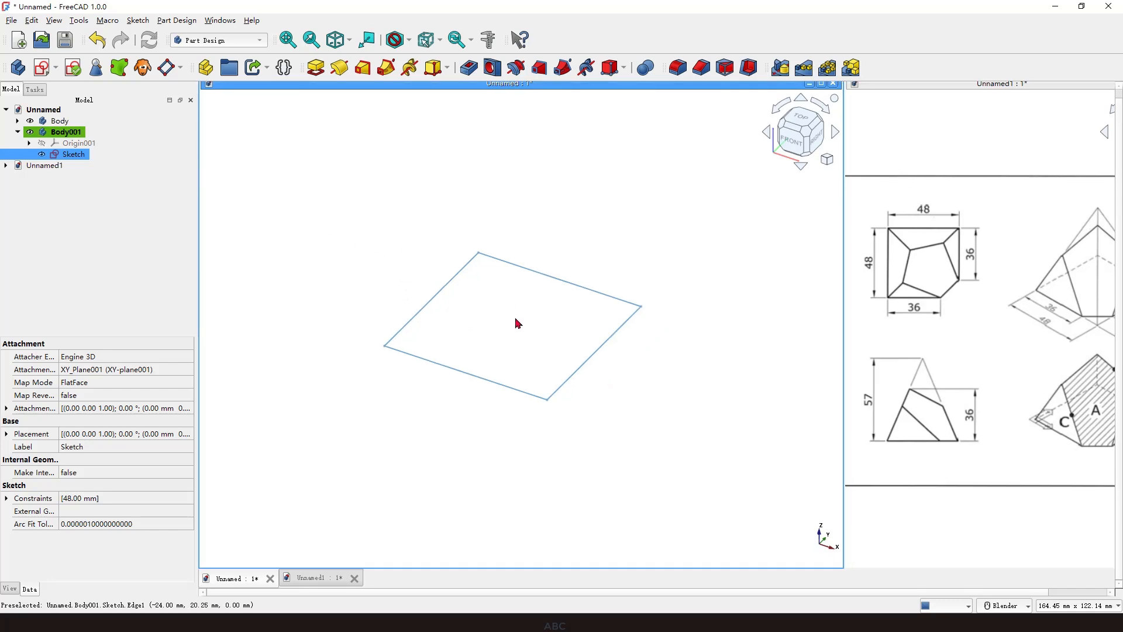
Create a second sketch on the XY plane containing a single point on the origin, and close it
{"action": "left_click", "coordinate": [43, 68]}
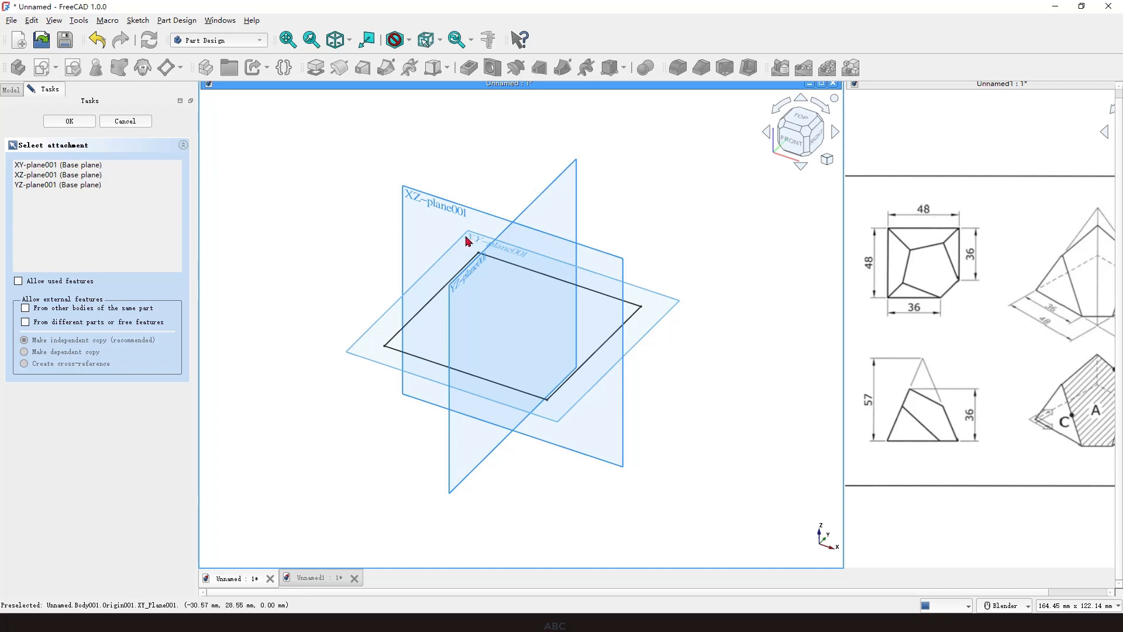
{"action": "left_click", "coordinate": [470, 240]}
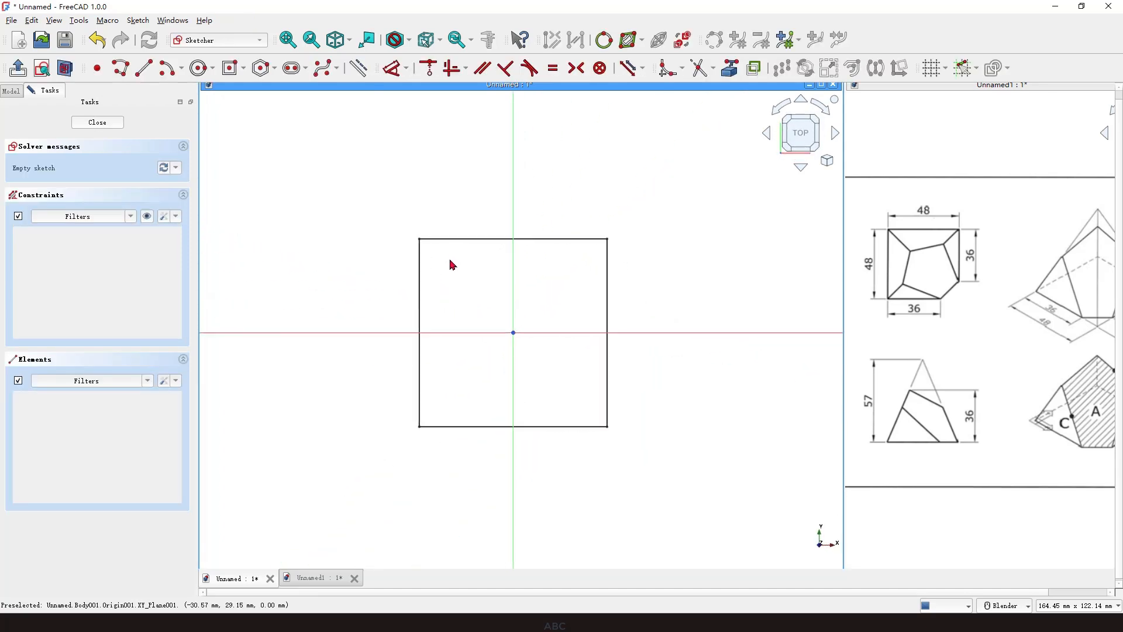
{"action": "left_click", "coordinate": [97, 68]}
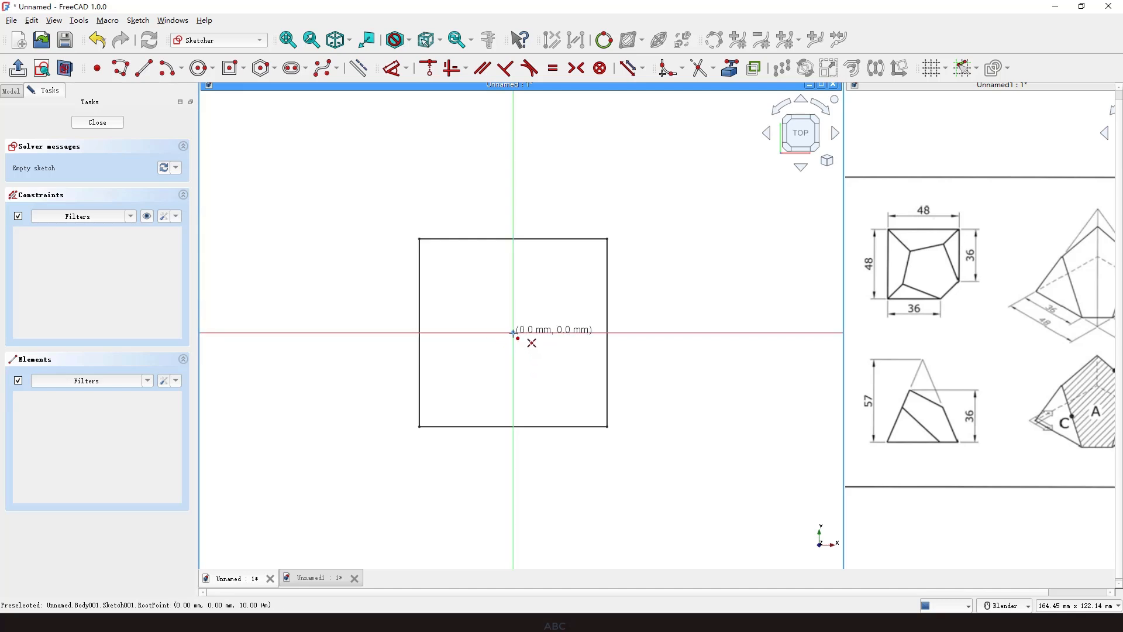
{"action": "left_click", "coordinate": [513, 334]}
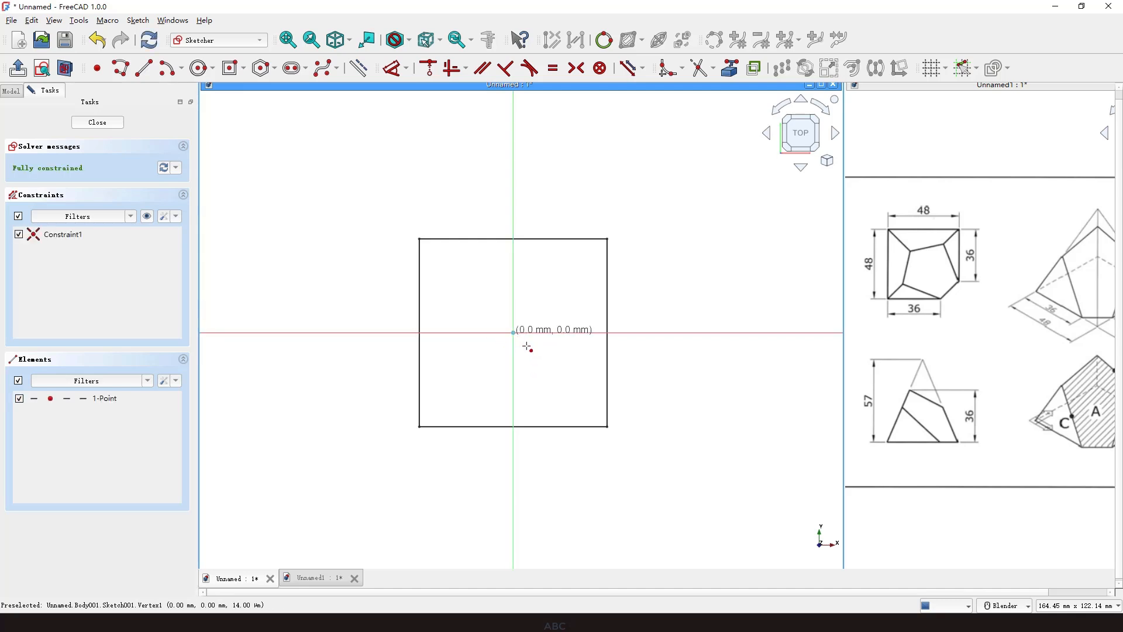
{"action": "left_click", "coordinate": [97, 123]}
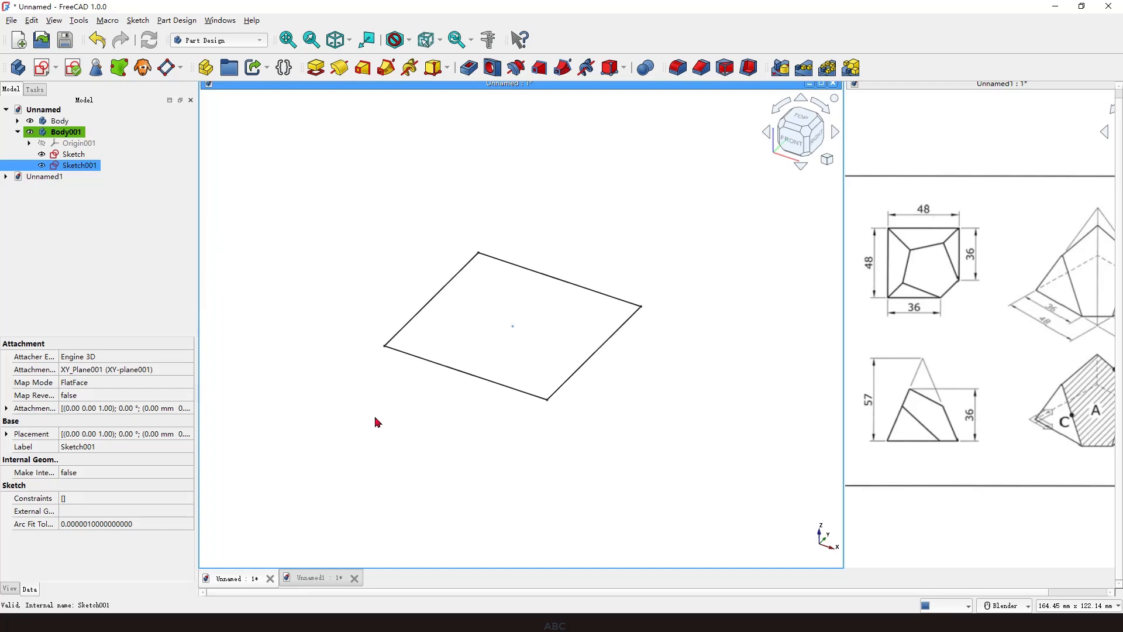
Raise the point sketch by setting the Z position of its attachment offset to 57 mm
{"action": "mouse_move", "coordinate": [509, 305]}
{"action": "left_mouse_down"}
{"action": "mouse_move", "coordinate": [529, 336]}
{"action": "mouse_move", "coordinate": [508, 305]}
{"action": "left_mouse_up"}
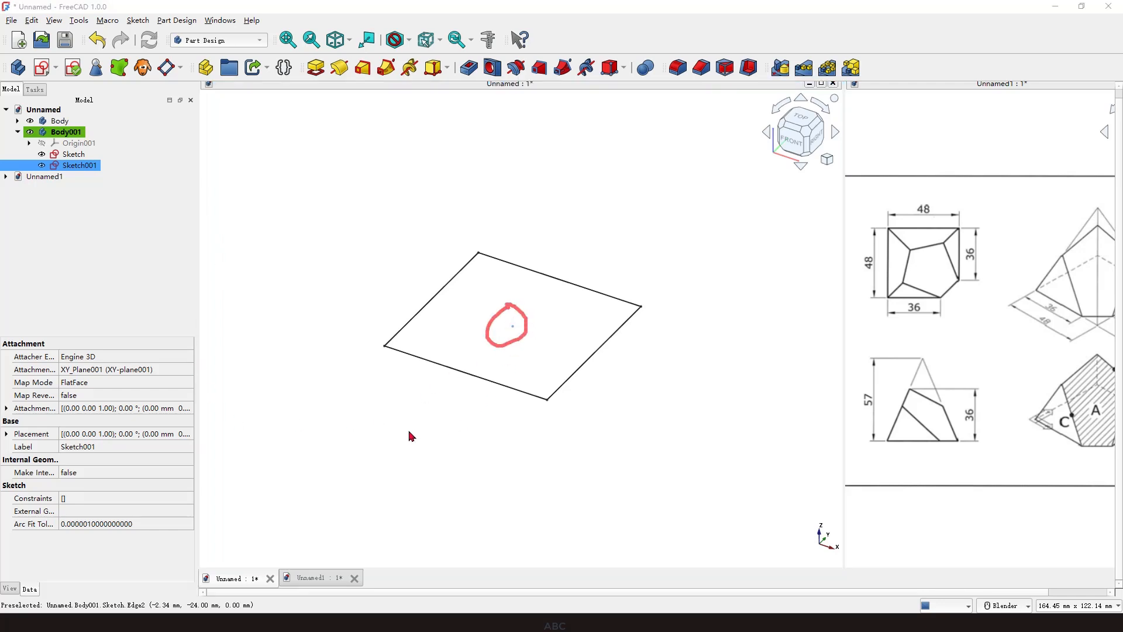
{"action": "key", "text": "Escape"}
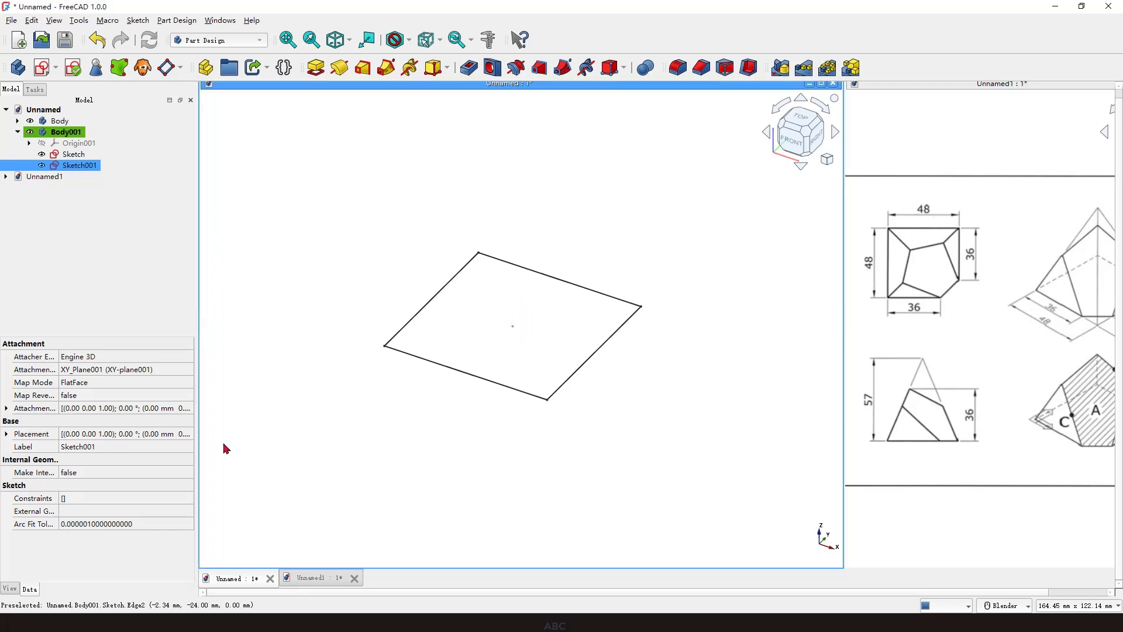
{"action": "left_click", "coordinate": [7, 409]}
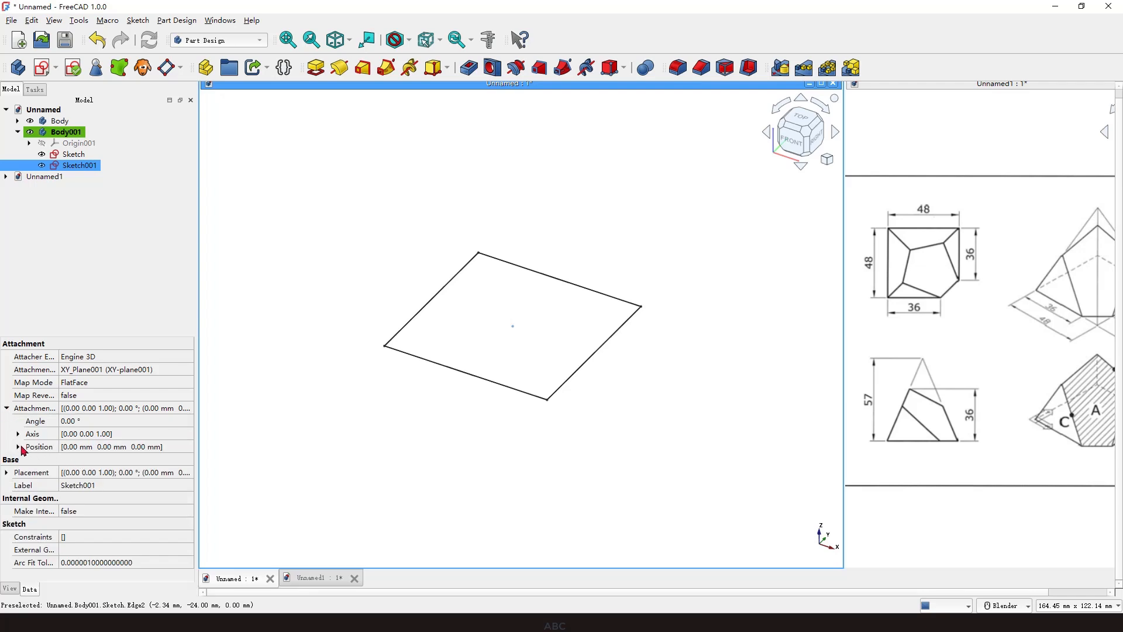
{"action": "left_click", "coordinate": [19, 447]}
{"action": "left_click", "coordinate": [78, 490]}
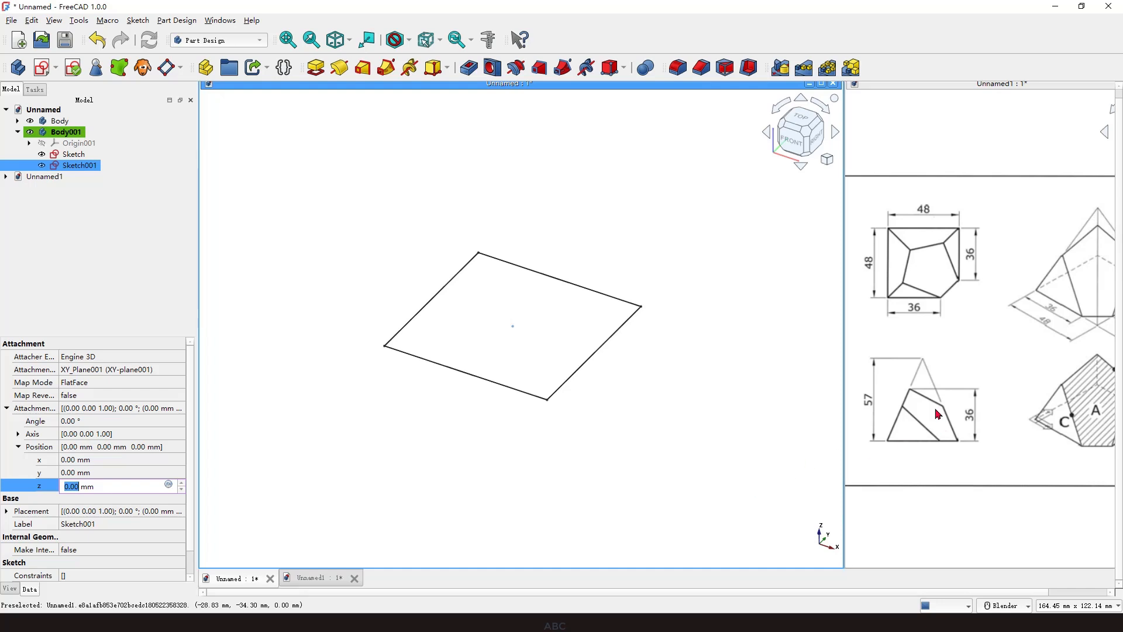
{"action": "mouse_move", "coordinate": [875, 384]}
{"action": "left_mouse_down"}
{"action": "mouse_move", "coordinate": [860, 391]}
{"action": "mouse_move", "coordinate": [875, 392]}
{"action": "left_mouse_up"}
{"action": "key", "text": "Escape"}
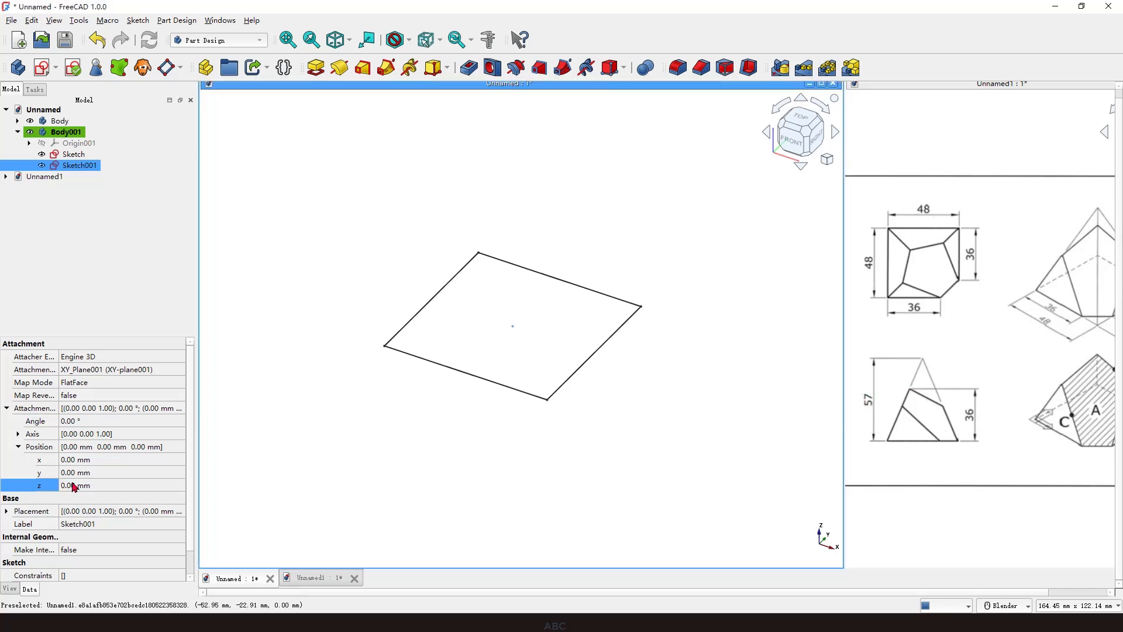
{"action": "left_click", "coordinate": [75, 486]}
{"action": "type", "text": "57"}
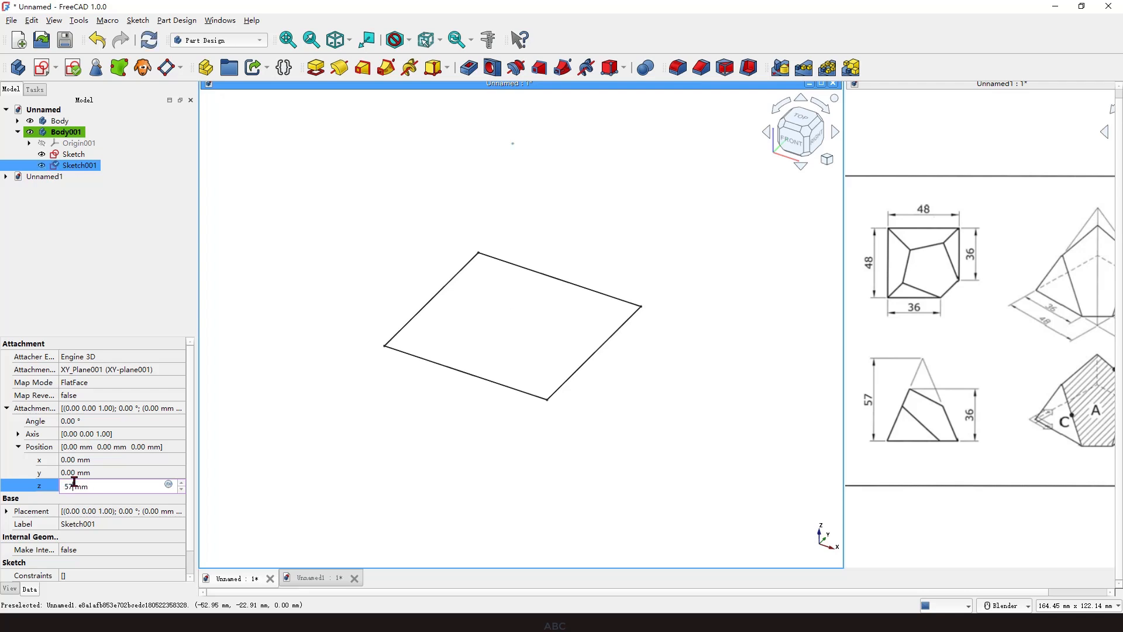
{"action": "left_click", "coordinate": [148, 464]}
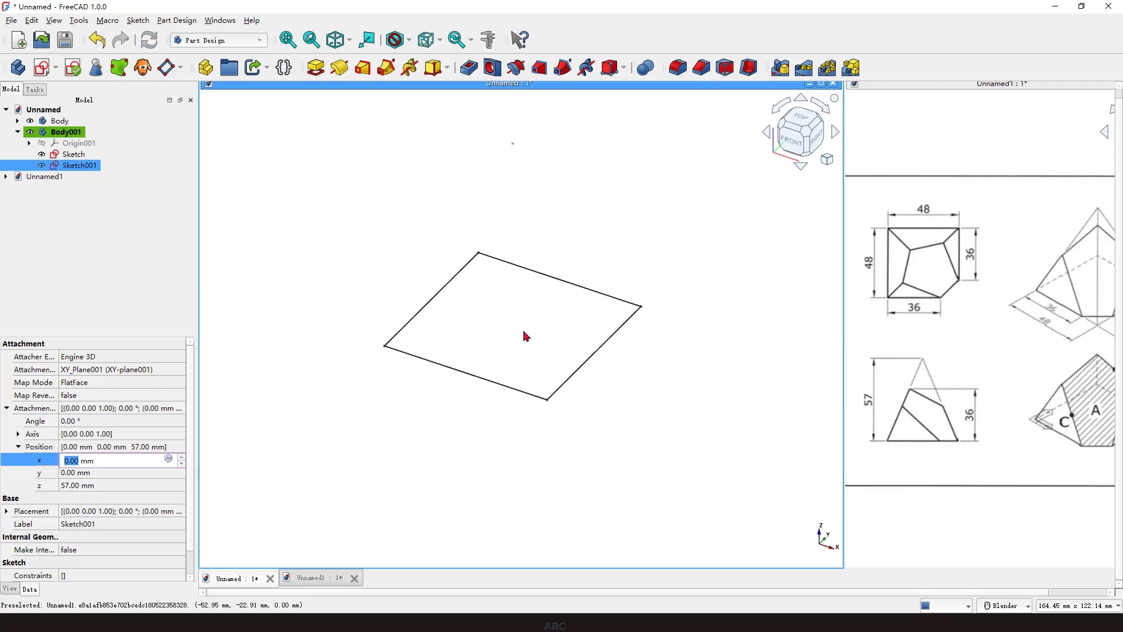
{"action": "mouse_move", "coordinate": [521, 129]}
{"action": "left_mouse_down"}
{"action": "mouse_move", "coordinate": [520, 139]}
{"action": "mouse_move", "coordinate": [522, 130]}
{"action": "left_mouse_up"}
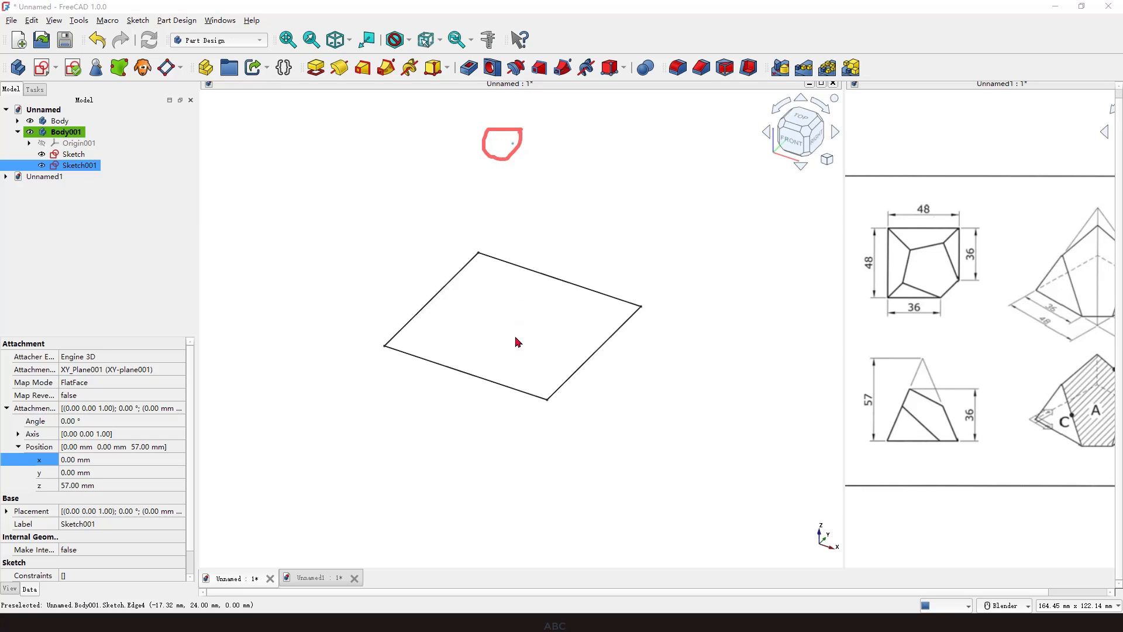
{"action": "mouse_move", "coordinate": [515, 338]}
{"action": "left_mouse_down"}
{"action": "mouse_move", "coordinate": [504, 176]}
{"action": "mouse_move", "coordinate": [493, 180]}
{"action": "mouse_move", "coordinate": [528, 180]}
{"action": "mouse_move", "coordinate": [545, 237]}
{"action": "mouse_move", "coordinate": [534, 239]}
{"action": "mouse_move", "coordinate": [555, 206]}
{"action": "left_mouse_up"}
{"action": "mouse_move", "coordinate": [556, 208]}
{"action": "left_mouse_down"}
{"action": "mouse_move", "coordinate": [568, 207]}
{"action": "mouse_move", "coordinate": [559, 254]}
{"action": "left_mouse_up"}
{"action": "key", "text": "Escape"}
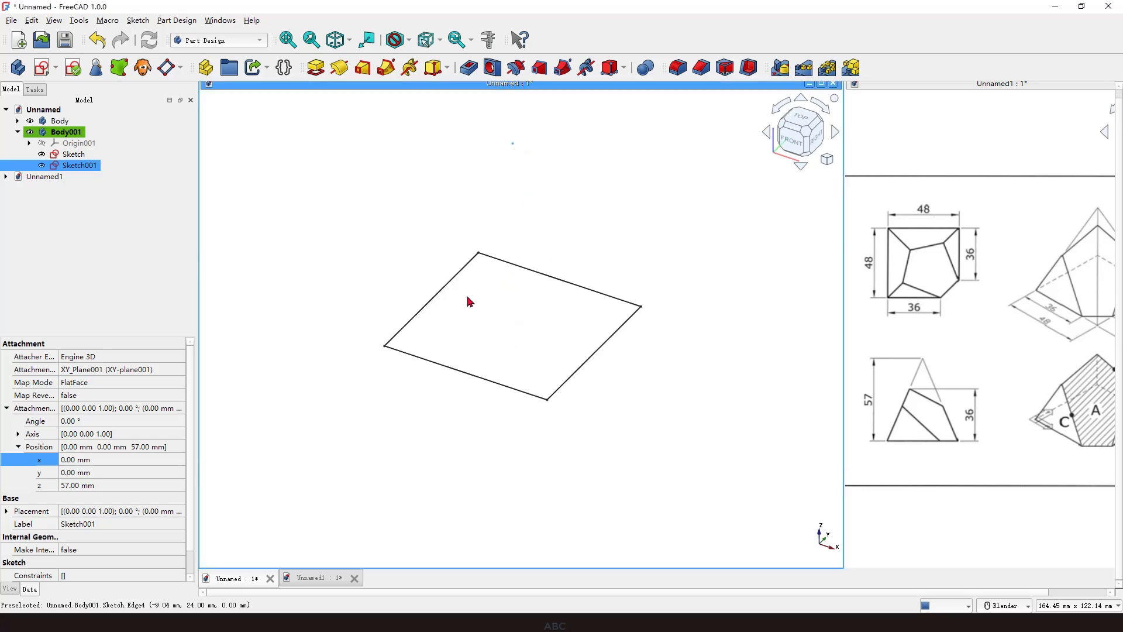
Create an additive loft between the raised point sketch and the 48 mm square base sketch to form the pyramid
{"action": "left_click", "coordinate": [310, 254]}
{"action": "mouse_move", "coordinate": [309, 253]}
{"action": "middle_mouse_down"}
{"action": "mouse_move", "coordinate": [472, 321]}
{"action": "mouse_move", "coordinate": [469, 346]}
{"action": "mouse_move", "coordinate": [416, 388]}
{"action": "middle_mouse_up"}
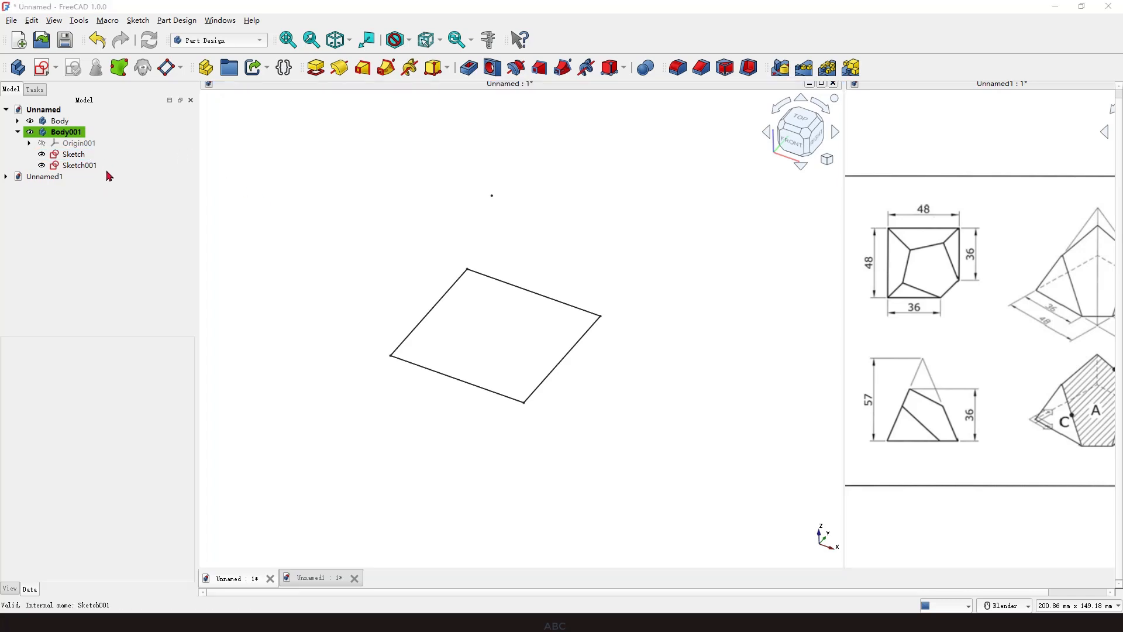
{"action": "left_click", "coordinate": [80, 156]}
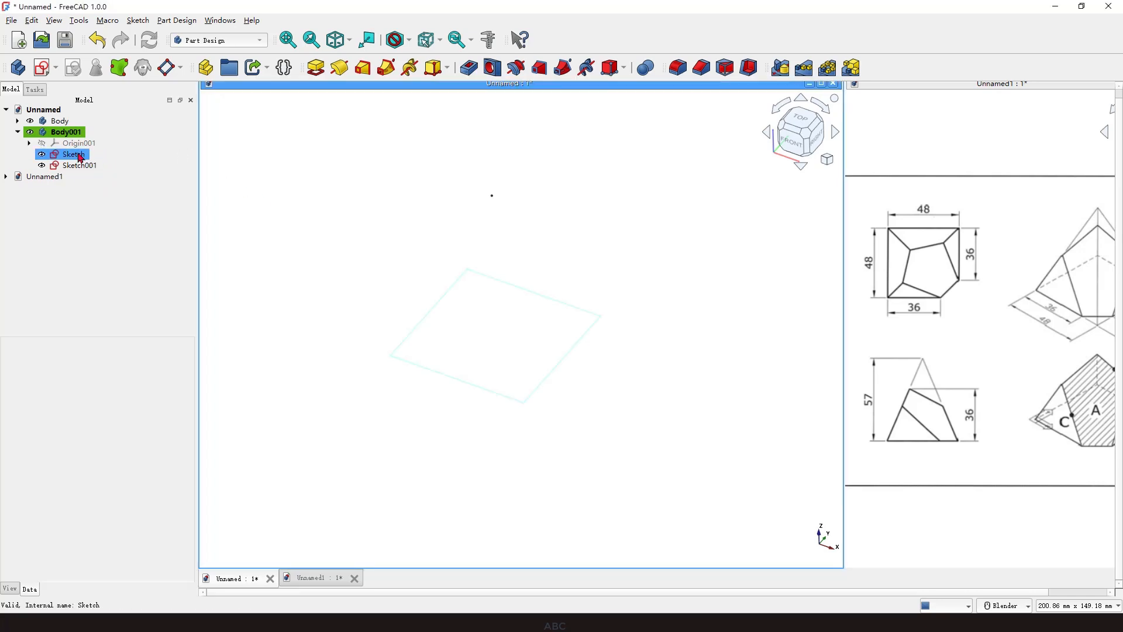
{"action": "left_click", "coordinate": [80, 166]}
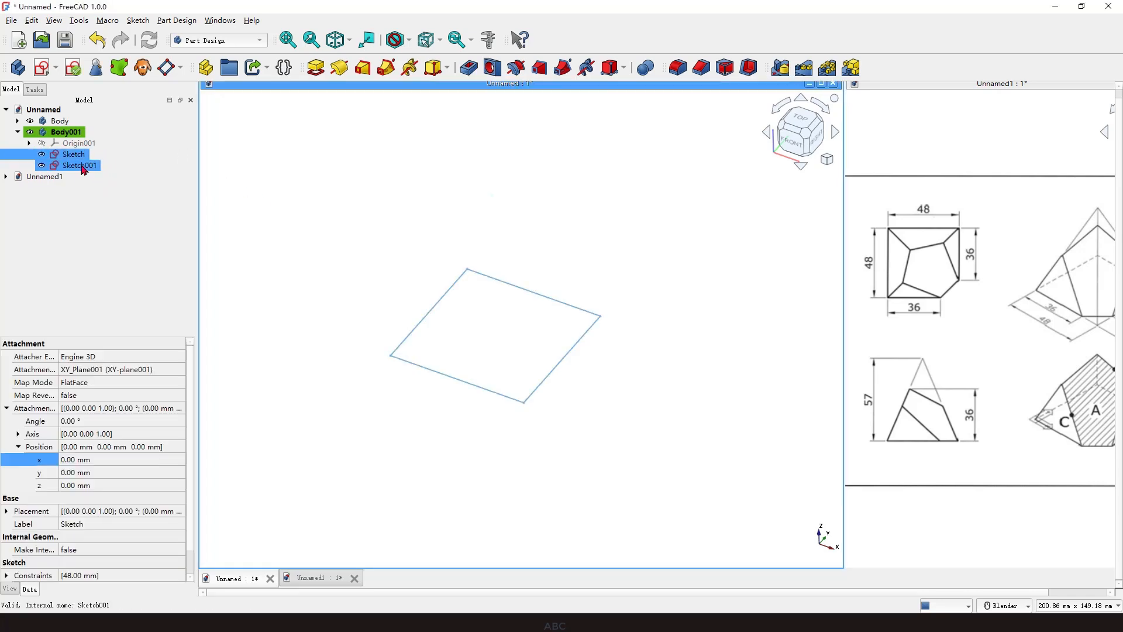
{"action": "left_click", "coordinate": [82, 158], "text": "ctrl"}
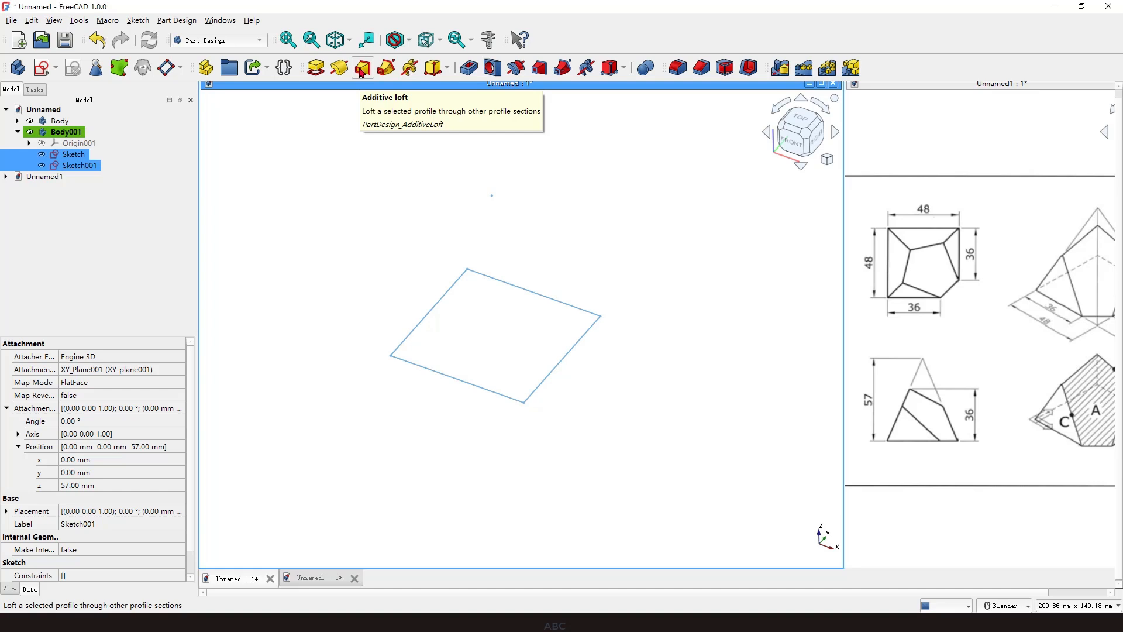
{"action": "left_click", "coordinate": [361, 72]}
{"action": "mouse_move", "coordinate": [587, 412]}
{"action": "middle_mouse_down"}
{"action": "mouse_move", "coordinate": [606, 369]}
{"action": "mouse_move", "coordinate": [585, 409]}
{"action": "middle_mouse_up"}
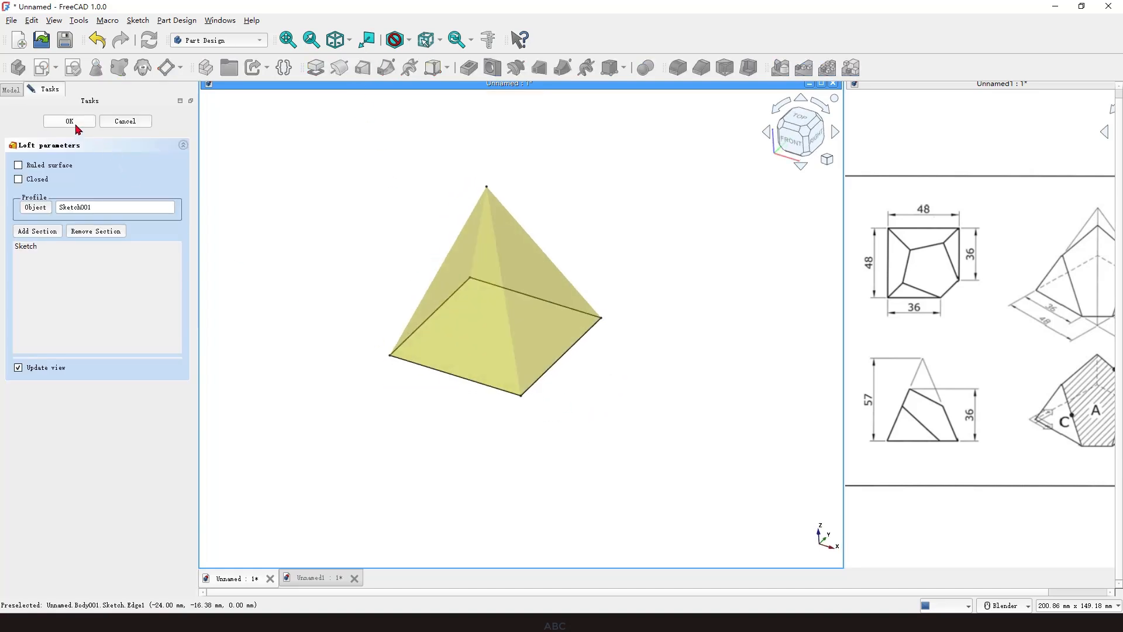
{"action": "left_click", "coordinate": [69, 121]}
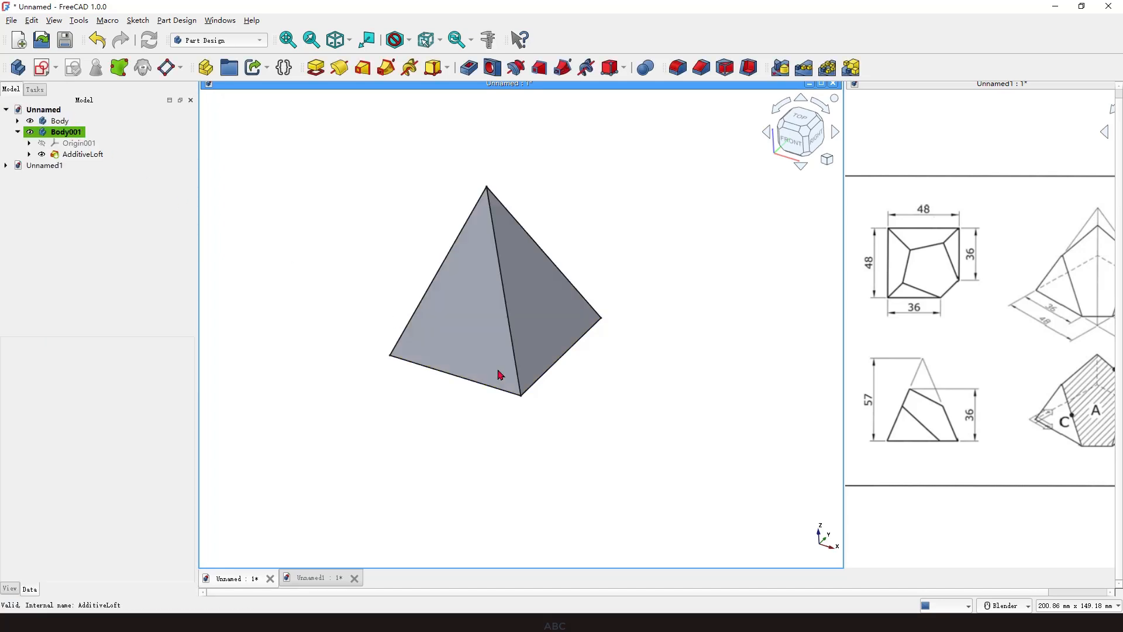
{"action": "middle_click_drag", "start_coordinate": [616, 426], "coordinate": [641, 440]}
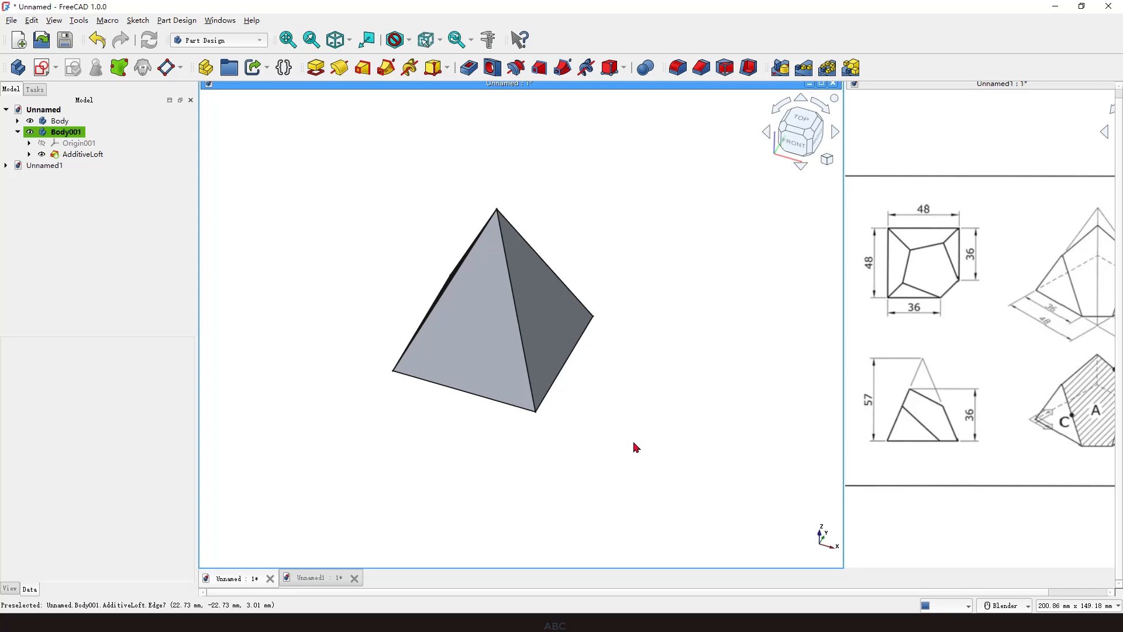
{"action": "left_click_drag", "start_coordinate": [966, 275], "coordinate": [938, 308]}
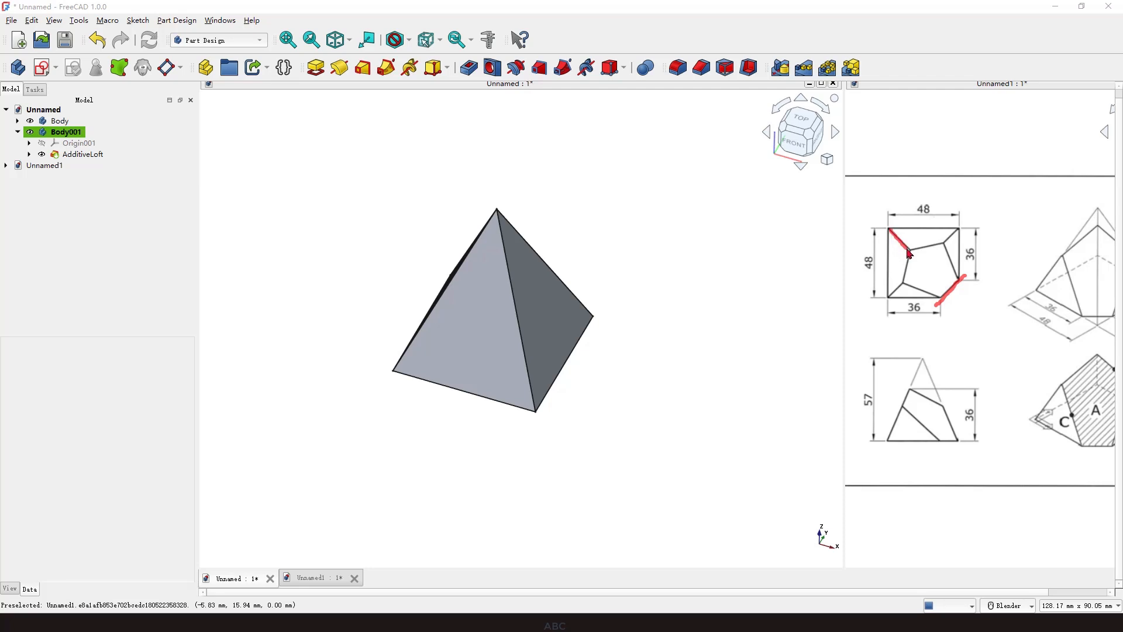
{"action": "mouse_move", "coordinate": [534, 303]}
{"action": "middle_mouse_down"}
{"action": "mouse_move", "coordinate": [539, 291]}
{"action": "mouse_move", "coordinate": [589, 454]}
{"action": "middle_mouse_up"}
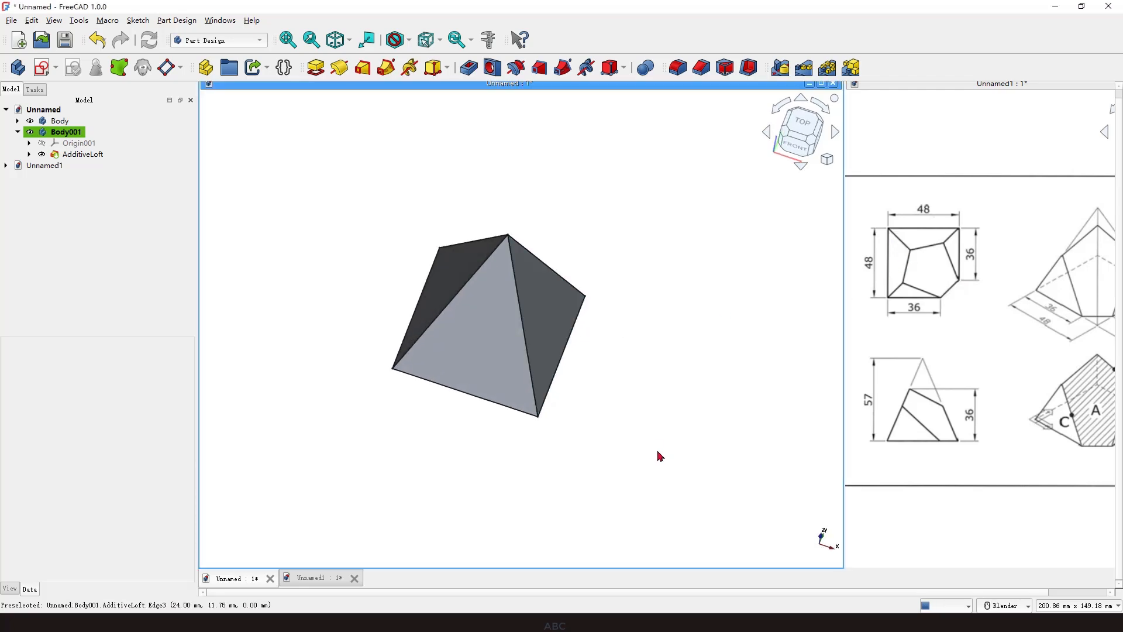
{"action": "left_click_drag", "start_coordinate": [567, 362], "coordinate": [471, 392]}
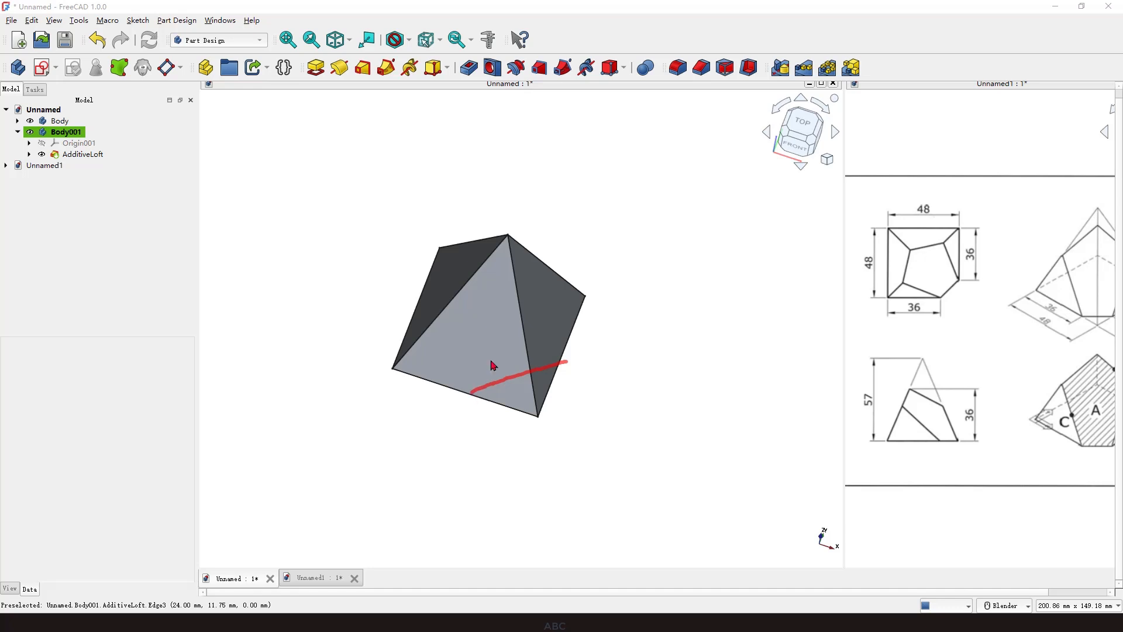
{"action": "mouse_move", "coordinate": [514, 217]}
{"action": "middle_mouse_down"}
{"action": "mouse_move", "coordinate": [511, 244]}
{"action": "mouse_move", "coordinate": [474, 249]}
{"action": "middle_mouse_up"}
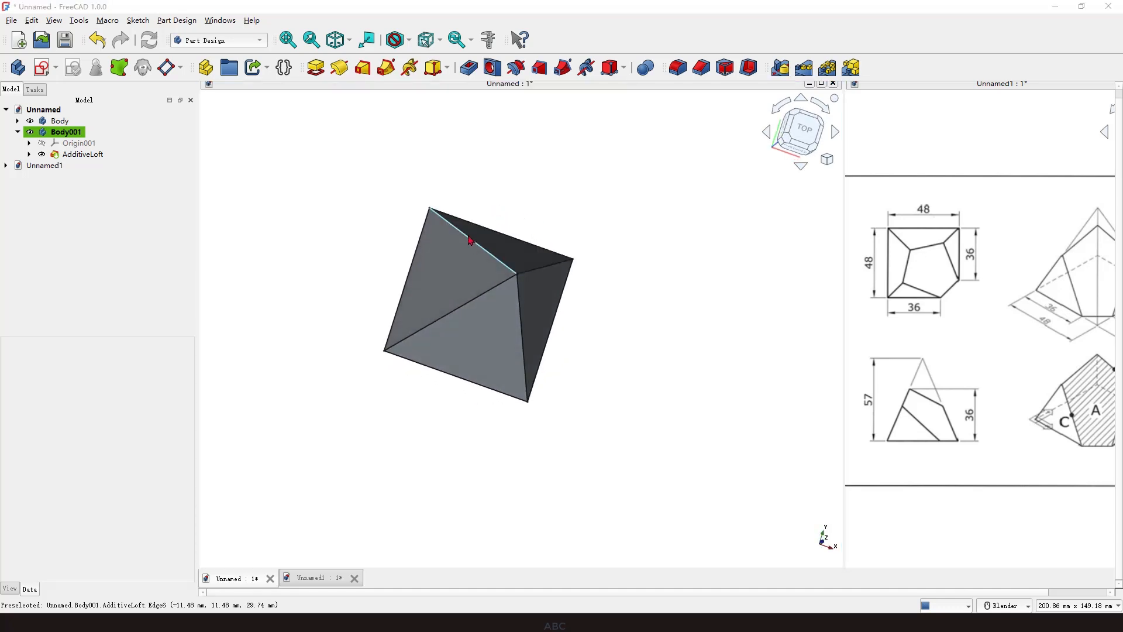
{"action": "mouse_move", "coordinate": [583, 356]}
{"action": "middle_mouse_down"}
{"action": "mouse_move", "coordinate": [574, 369]}
{"action": "mouse_move", "coordinate": [584, 368]}
{"action": "middle_mouse_up"}
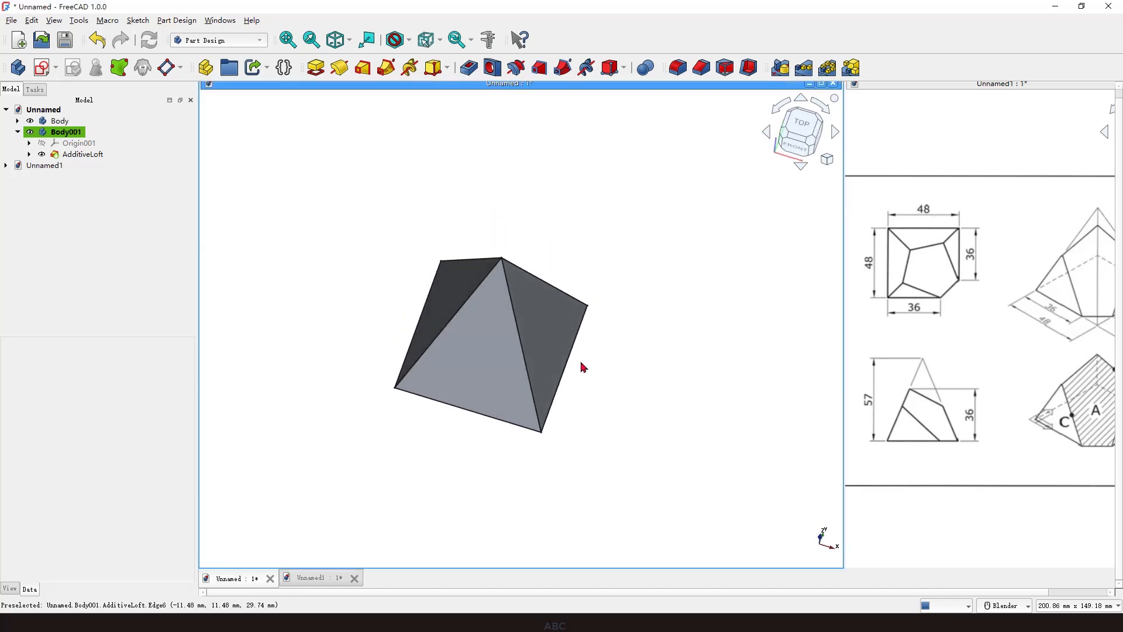
Start a sketch on the XY plane and project the right and lower edges of the pyramid base as external geometry
{"action": "left_click", "coordinate": [43, 68]}
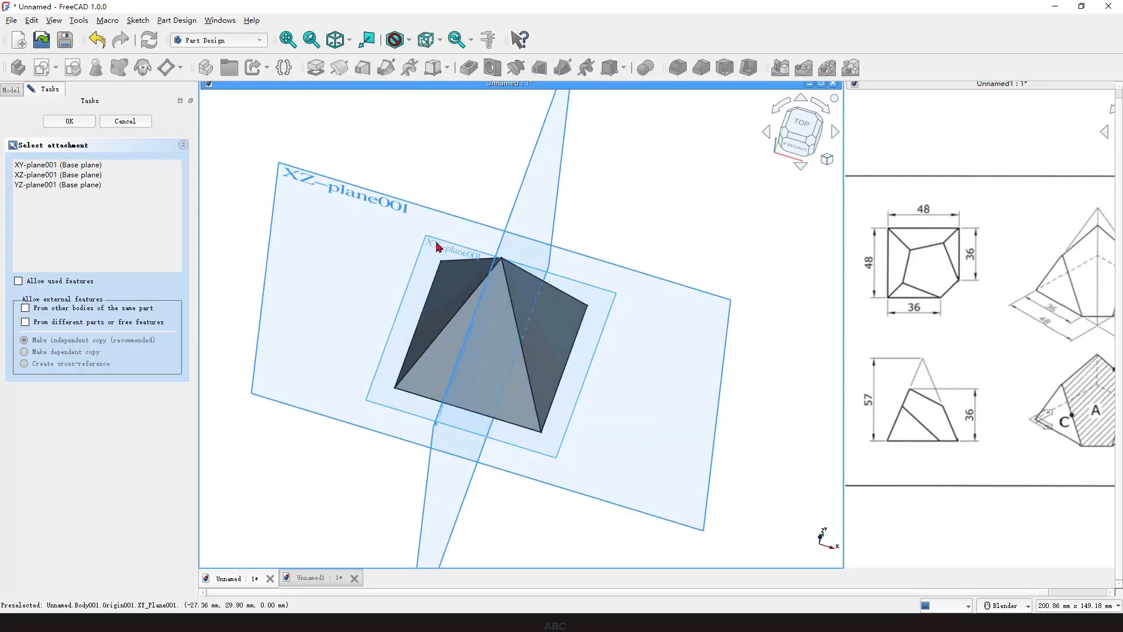
{"action": "left_click", "coordinate": [434, 247]}
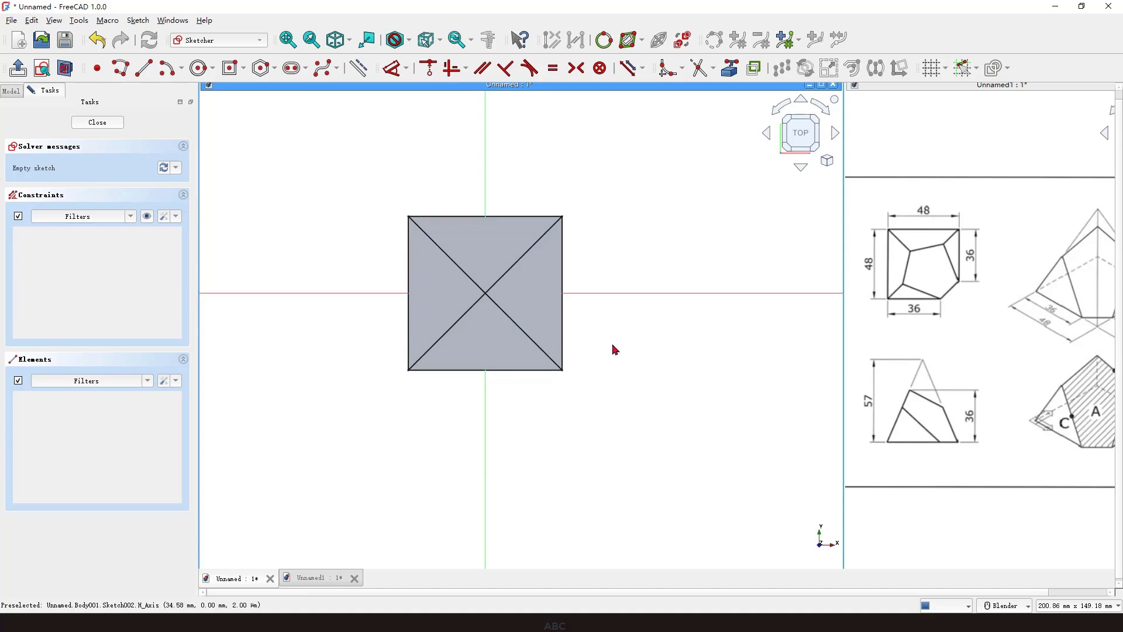
{"action": "left_click", "coordinate": [730, 68]}
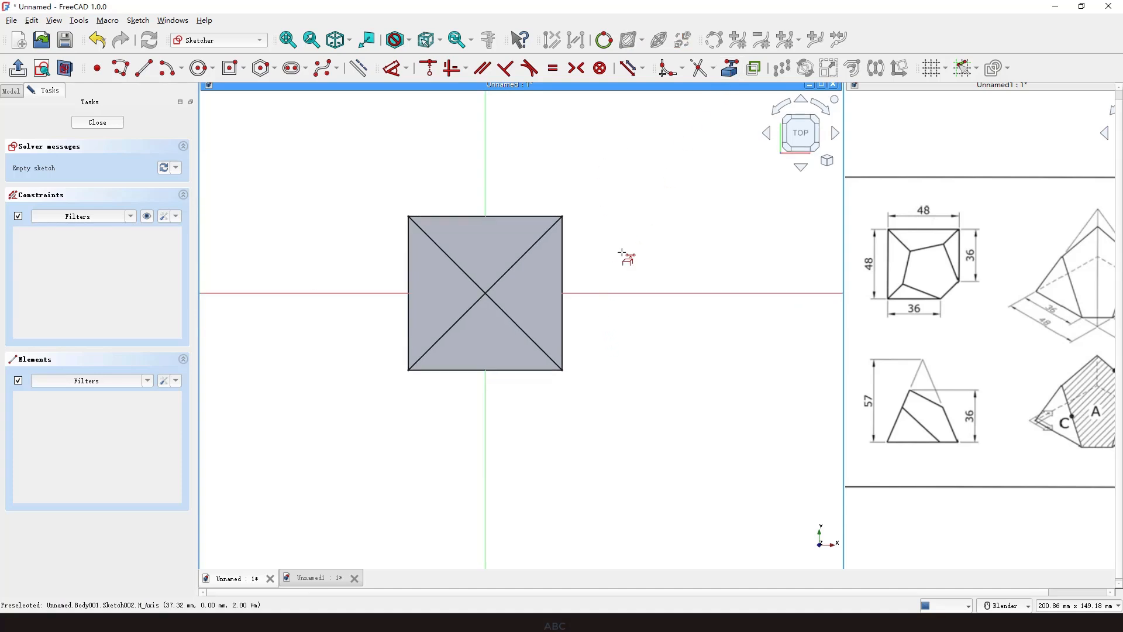
{"action": "left_click", "coordinate": [576, 258]}
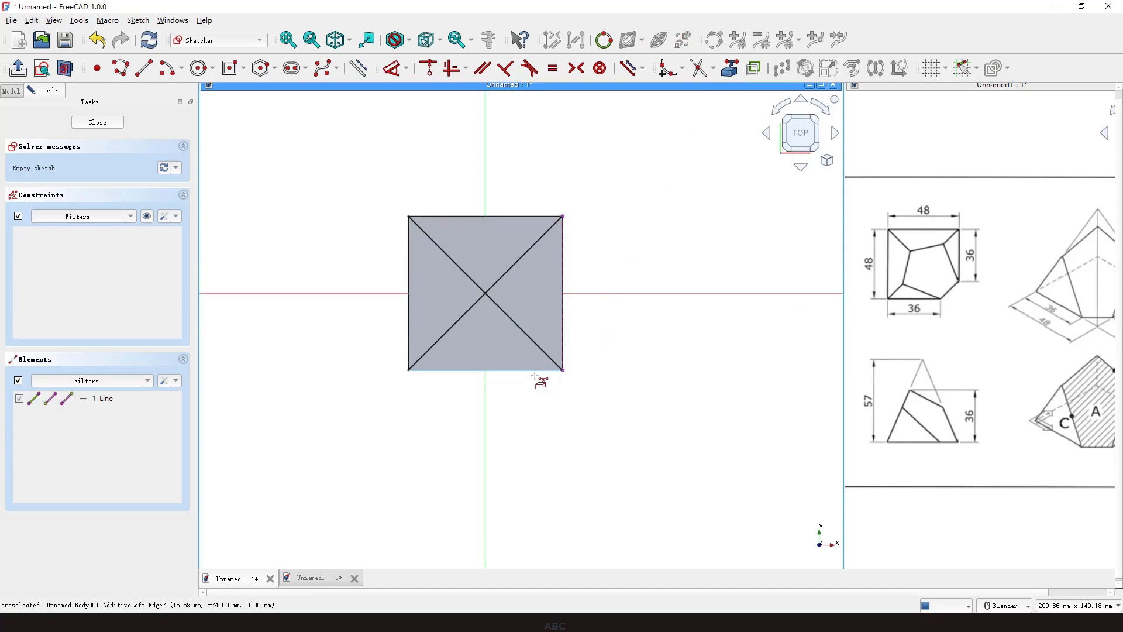
{"action": "left_click", "coordinate": [537, 374]}
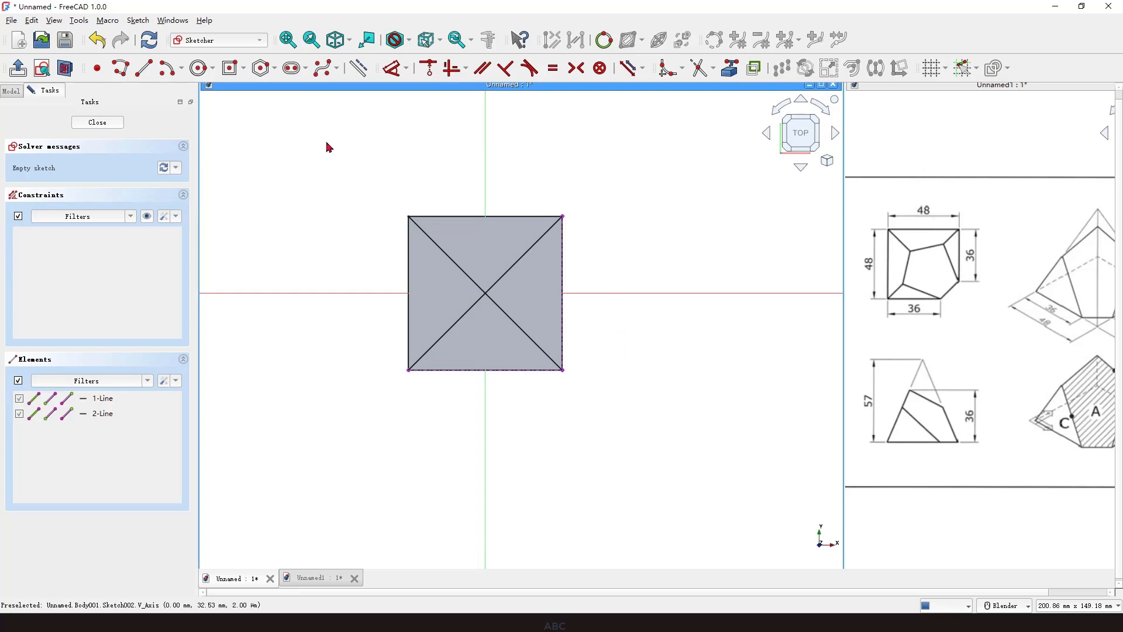
Draw a line from about 30 mm down the projected right edge to about 33 mm along the lower edge, and enable section view
{"action": "left_click", "coordinate": [144, 68]}
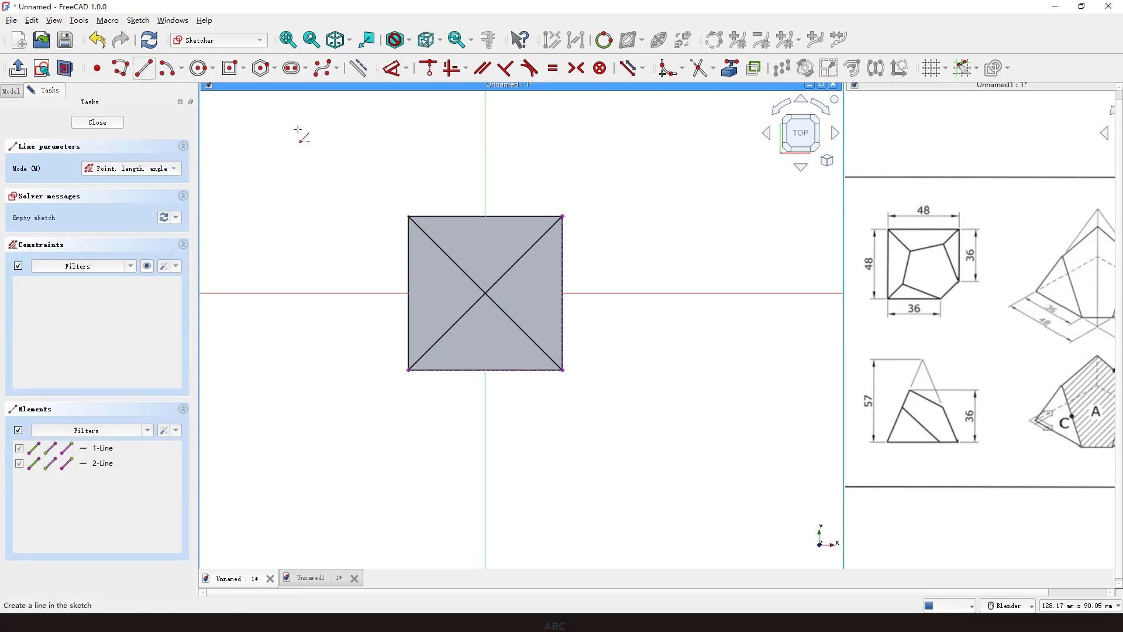
{"action": "left_click", "coordinate": [564, 306]}
{"action": "left_click", "coordinate": [513, 374]}
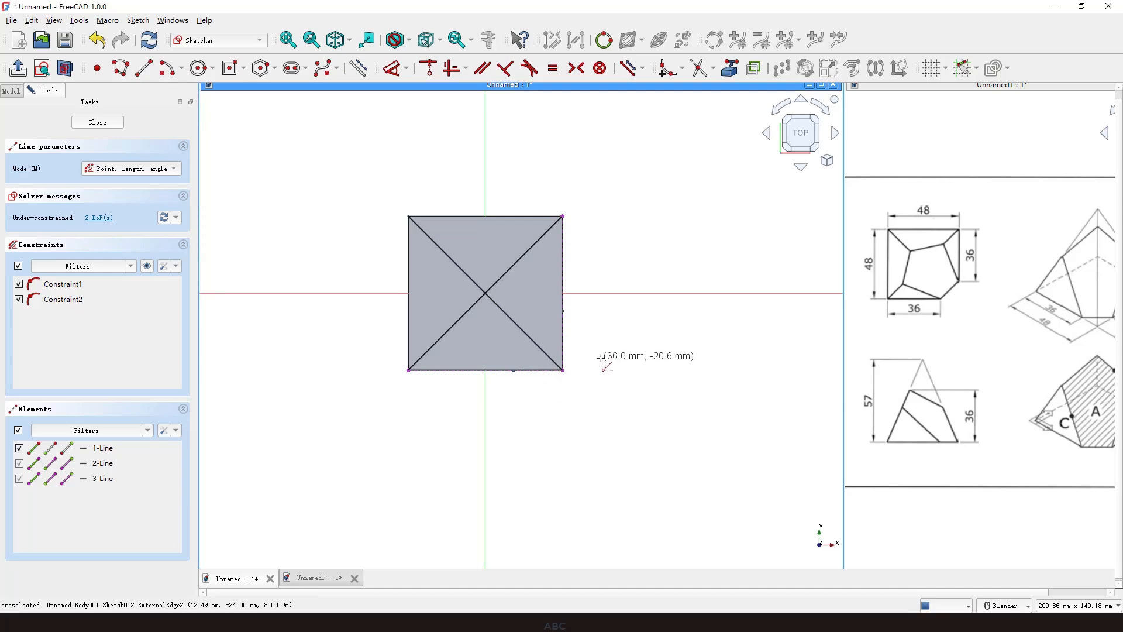
{"action": "right_click", "coordinate": [620, 363]}
{"action": "mouse_move", "coordinate": [594, 303]}
{"action": "left_mouse_down"}
{"action": "mouse_move", "coordinate": [539, 301]}
{"action": "mouse_move", "coordinate": [607, 350]}
{"action": "mouse_move", "coordinate": [597, 333]}
{"action": "left_mouse_up"}
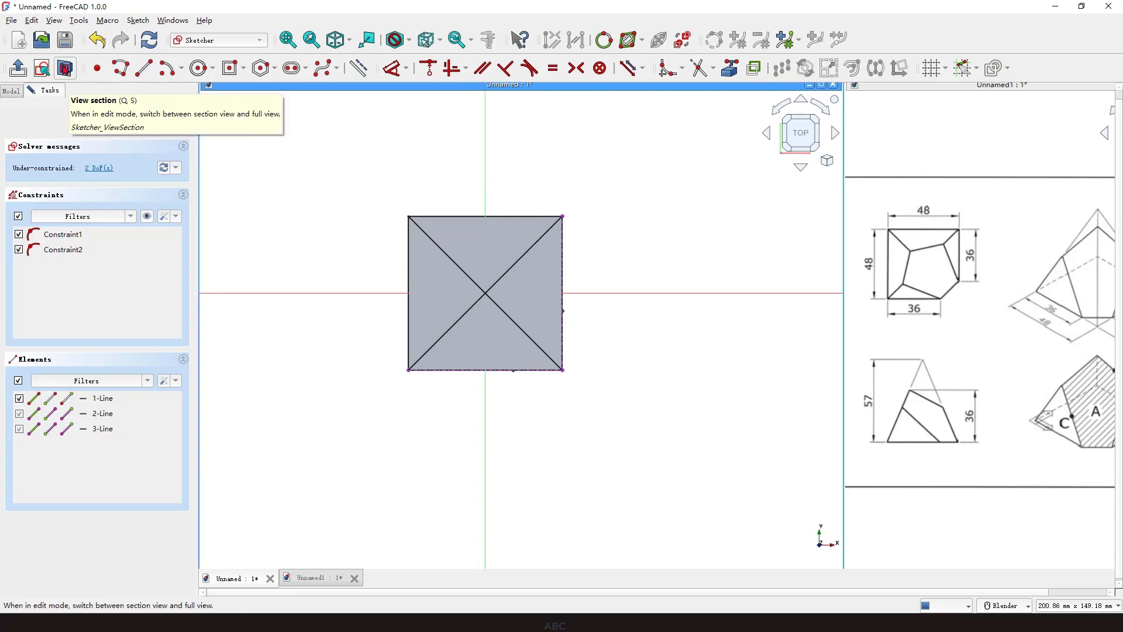
{"action": "left_click", "coordinate": [65, 68]}
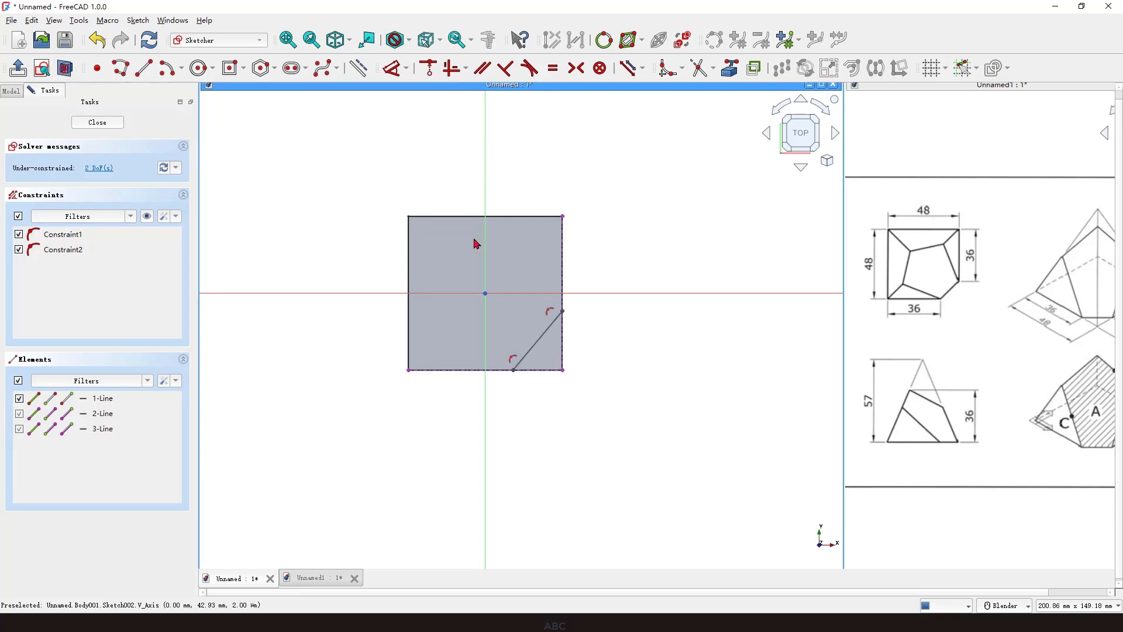
Dimension the vertical distance from the base's upper-right corner to the line's endpoint on the right edge as 36 mm
{"action": "left_click", "coordinate": [562, 312]}
{"action": "left_click", "coordinate": [562, 217]}
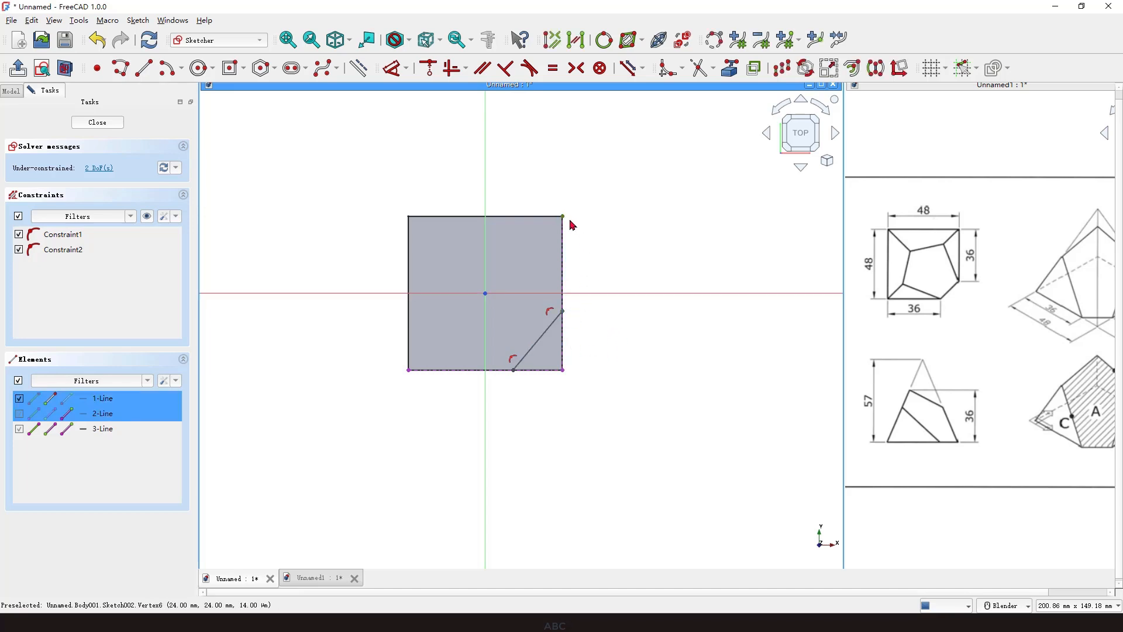
{"action": "left_click", "coordinate": [396, 68]}
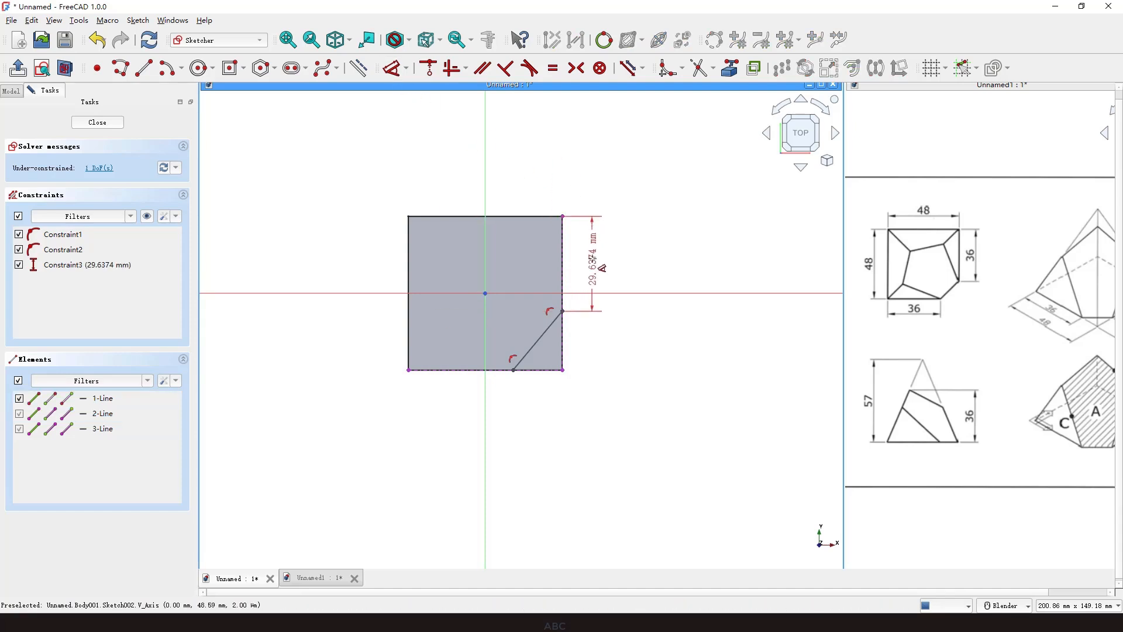
{"action": "left_click", "coordinate": [600, 257]}
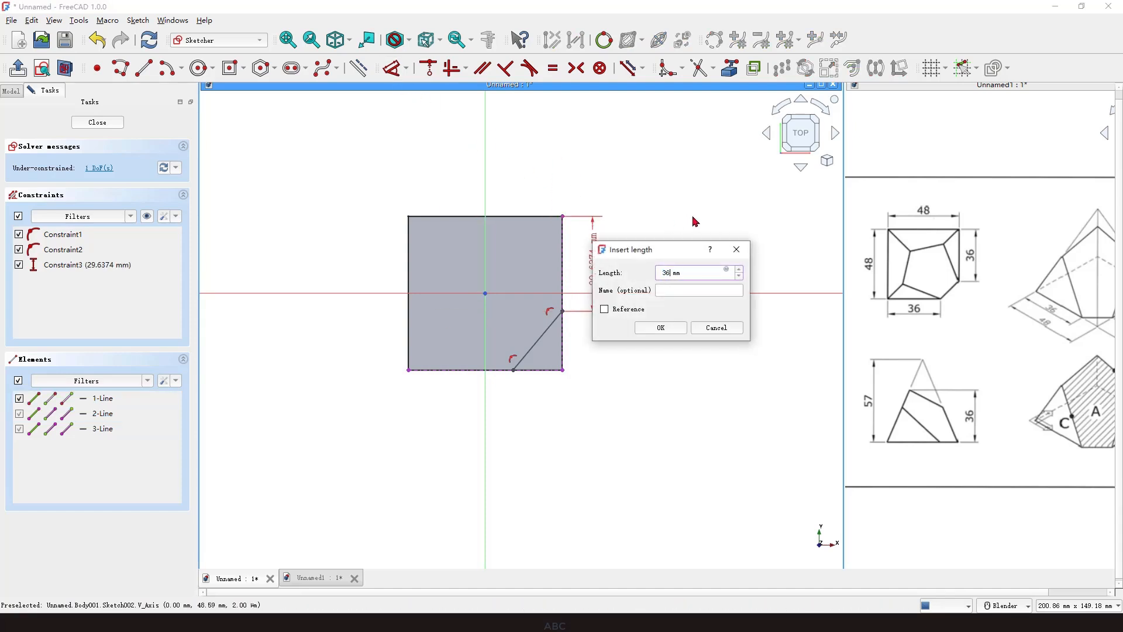
{"action": "type", "text": "36"}
{"action": "key", "text": "Return"}
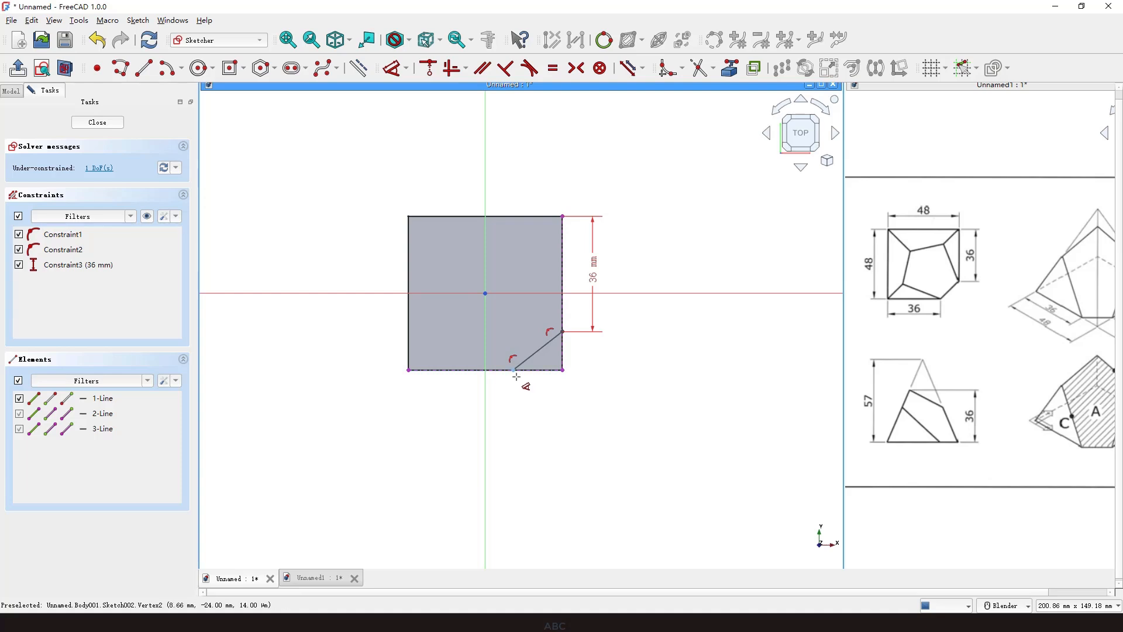
Dimension the horizontal distance from the base's lower-left corner to the line's lower endpoint as 36 mm, and close the sketch
{"action": "left_click", "coordinate": [514, 371]}
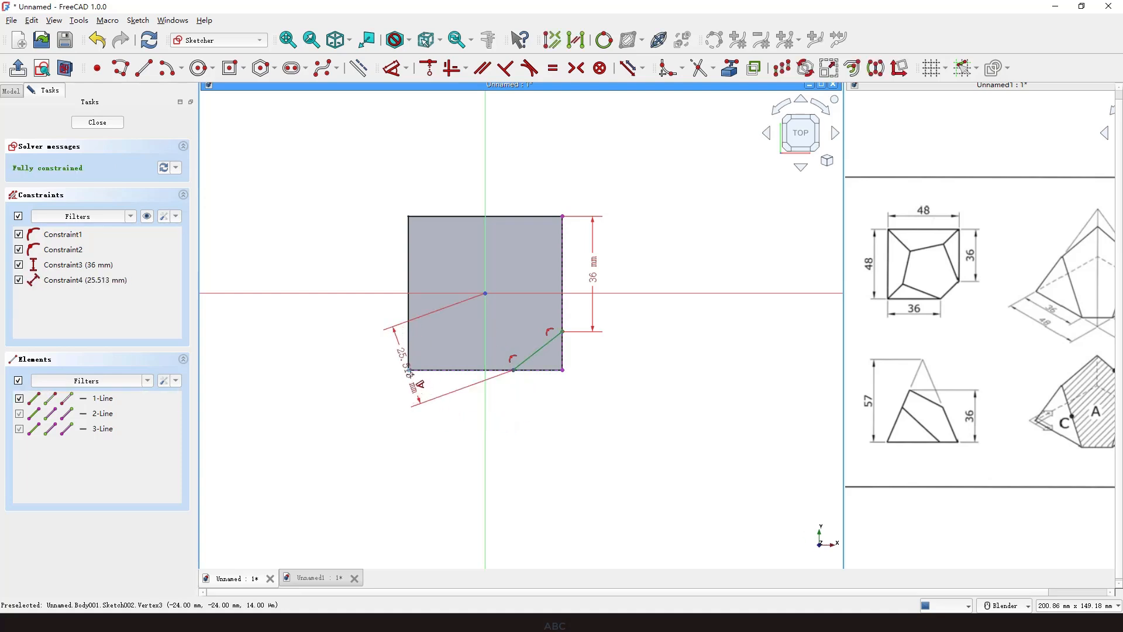
{"action": "left_click", "coordinate": [454, 403]}
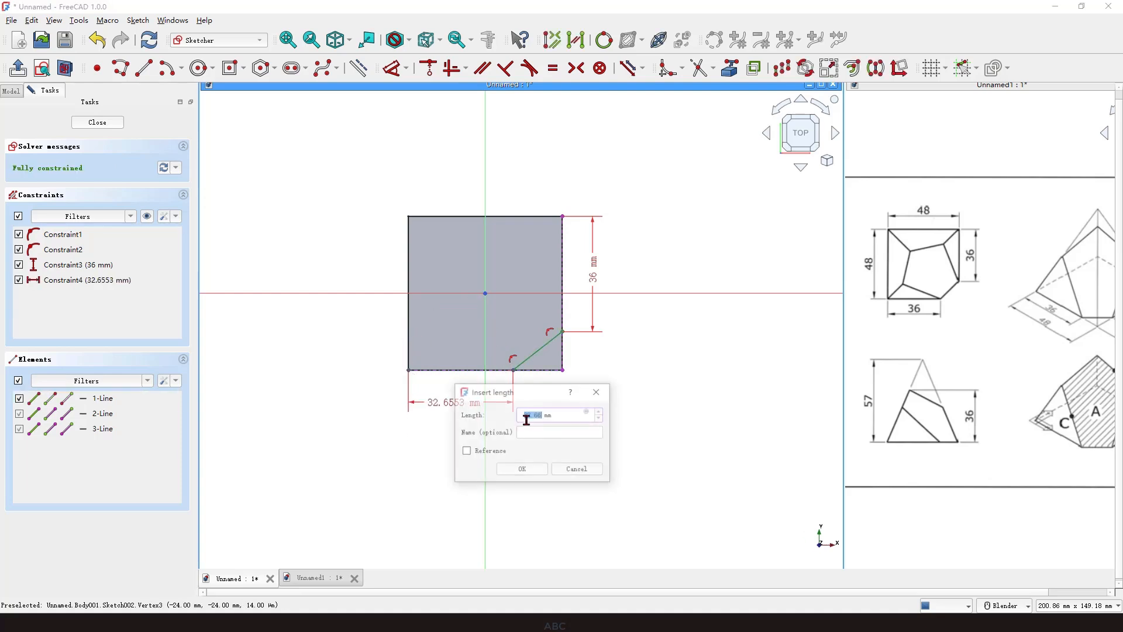
{"action": "type", "text": "36"}
{"action": "key", "text": "Return"}
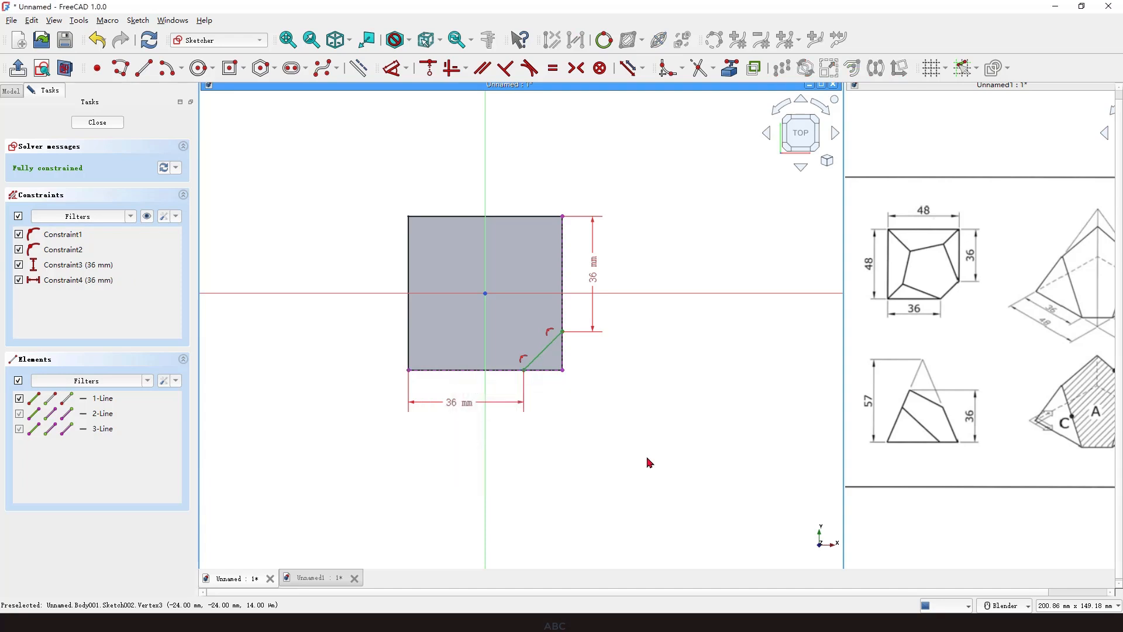
{"action": "left_click", "coordinate": [108, 123]}
{"action": "mouse_move", "coordinate": [630, 432]}
{"action": "middle_mouse_down"}
{"action": "mouse_move", "coordinate": [622, 427]}
{"action": "mouse_move", "coordinate": [631, 435]}
{"action": "middle_mouse_up"}
{"action": "left_click", "coordinate": [627, 443]}
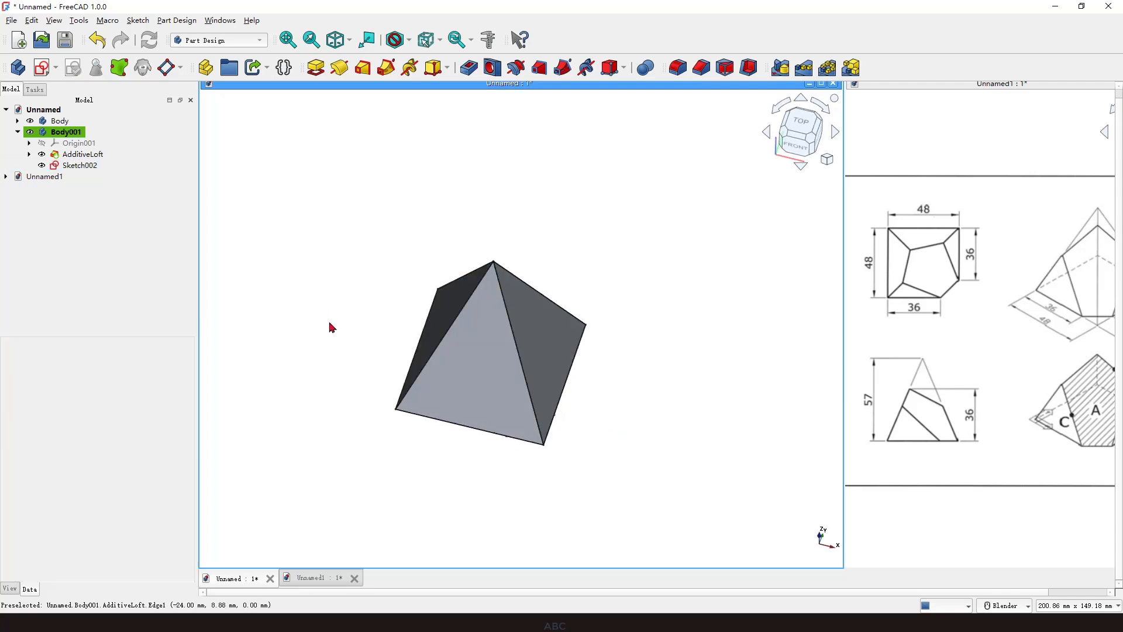
{"action": "mouse_move", "coordinate": [363, 213]}
{"action": "left_mouse_down"}
{"action": "mouse_move", "coordinate": [426, 481]}
{"action": "mouse_move", "coordinate": [384, 227]}
{"action": "left_mouse_up"}
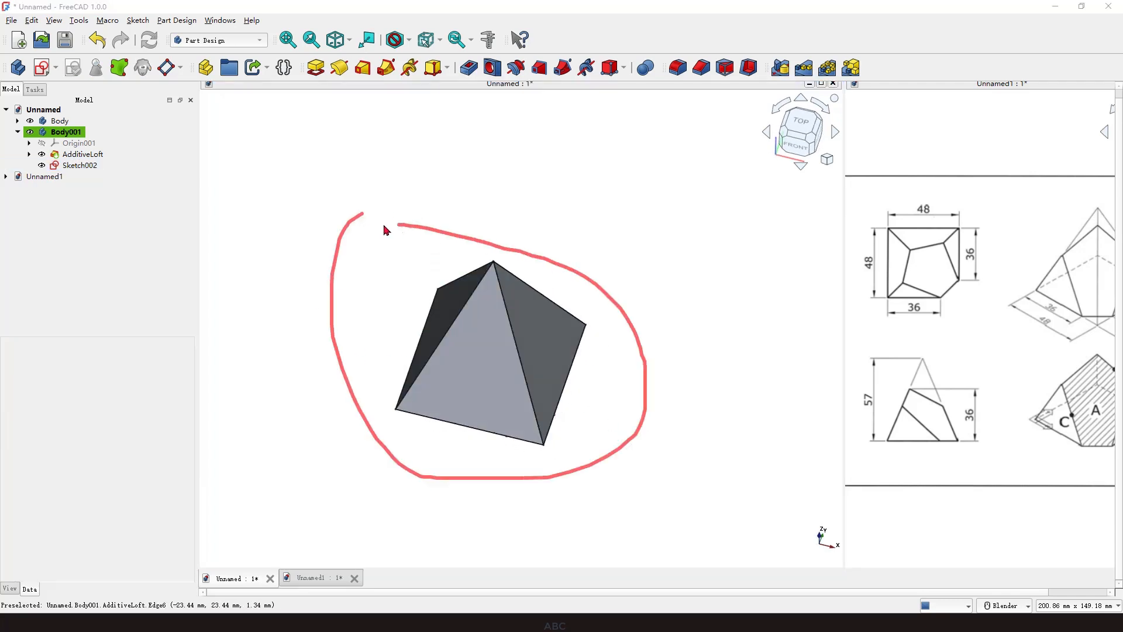
{"action": "key", "text": "Escape"}
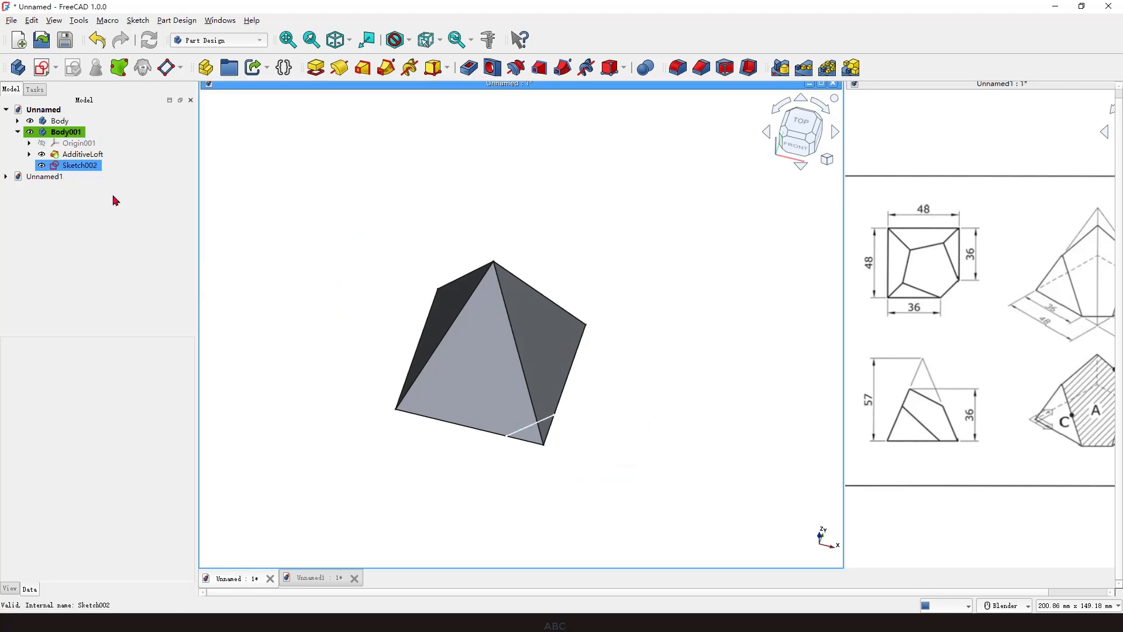
{"action": "left_click_drag", "start_coordinate": [104, 142], "coordinate": [136, 131]}
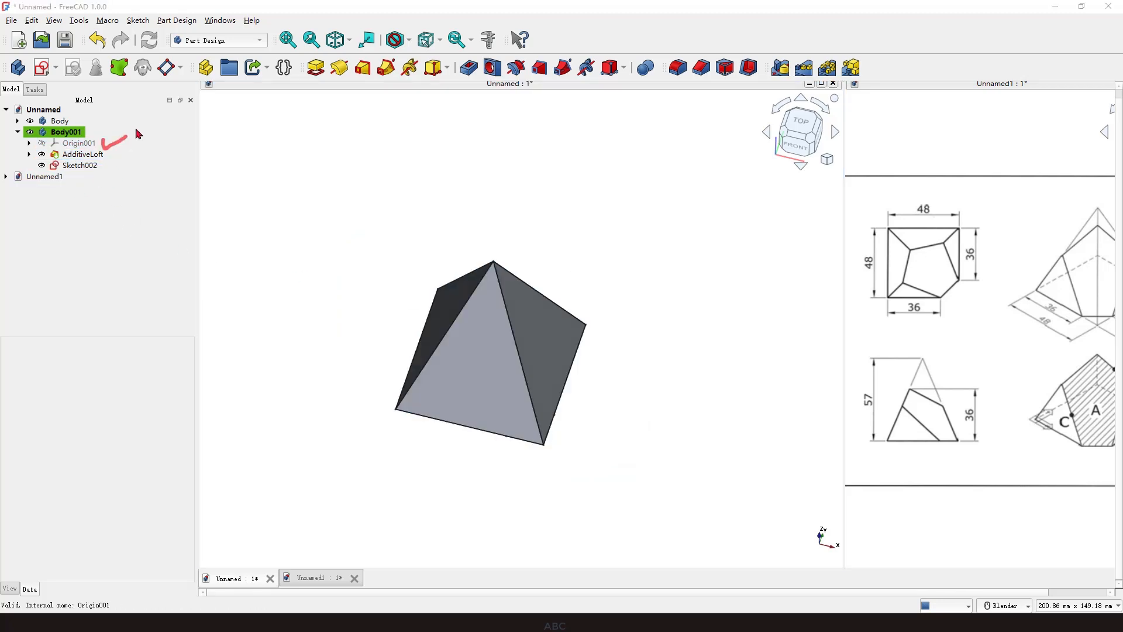
{"action": "key", "text": "Escape"}
Show the origin planes and axes of the pyramid's body
{"action": "left_click", "coordinate": [78, 144]}
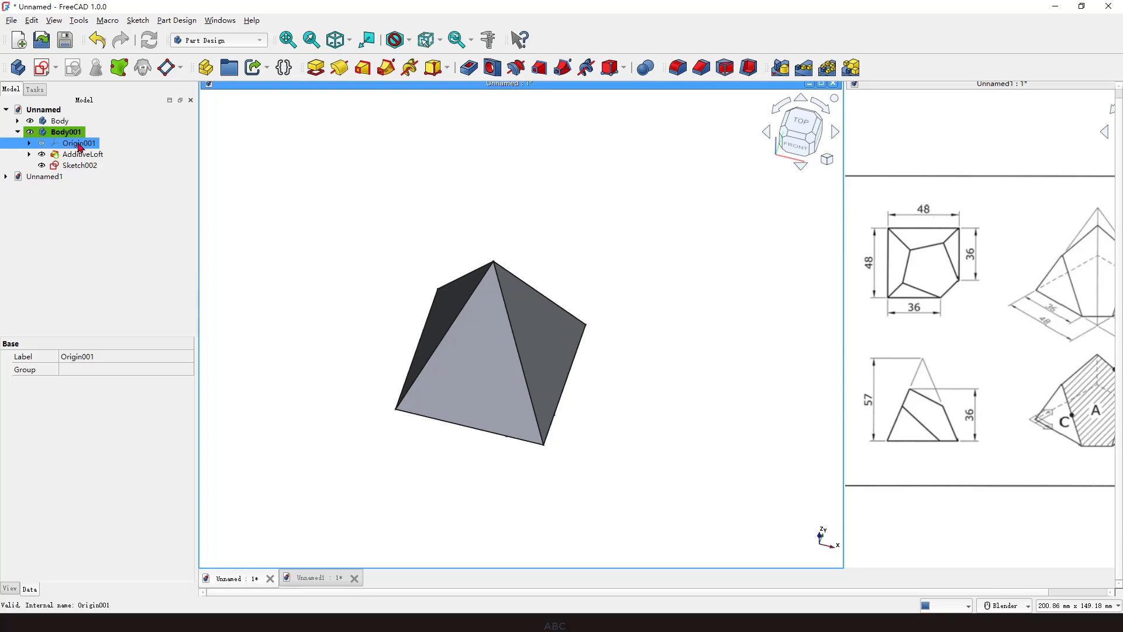
{"action": "key", "text": "space"}
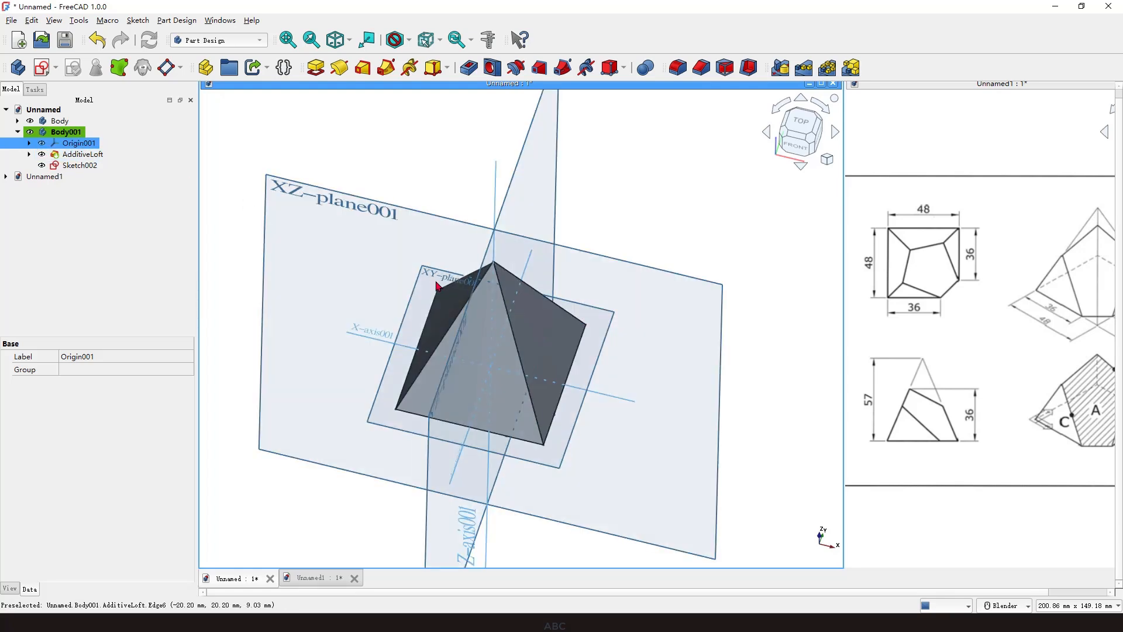
{"action": "middle_click_drag", "start_coordinate": [610, 355], "coordinate": [571, 421]}
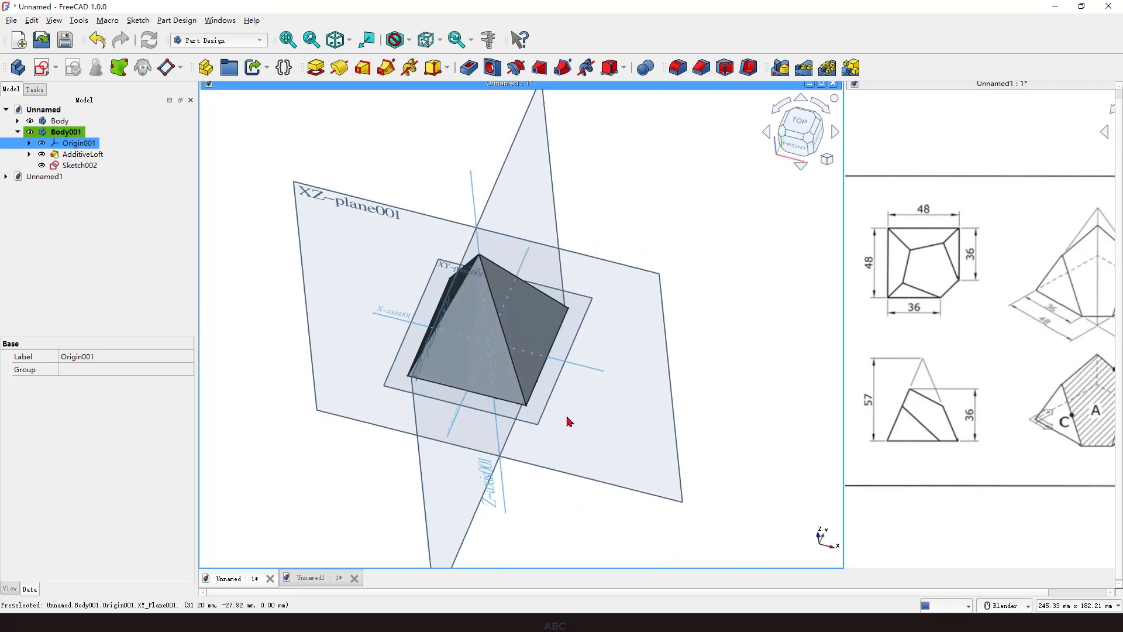
Create a datum plane attached to the XY plane in Plane face mode with a z-direction offset of 36 mm
{"action": "left_click", "coordinate": [439, 268]}
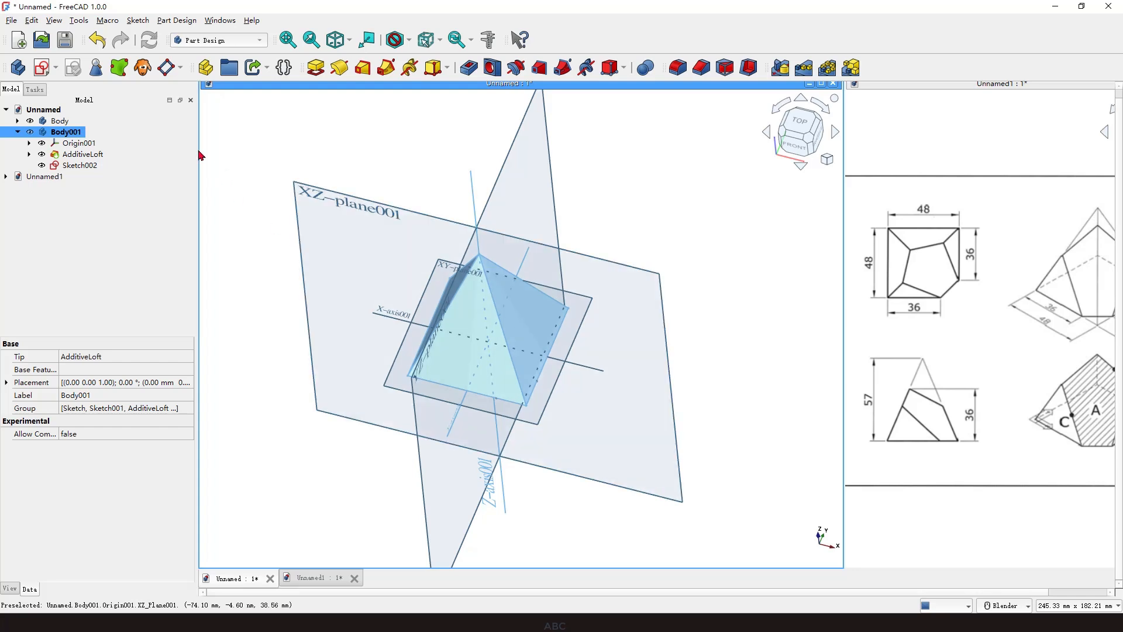
{"action": "left_click", "coordinate": [261, 234]}
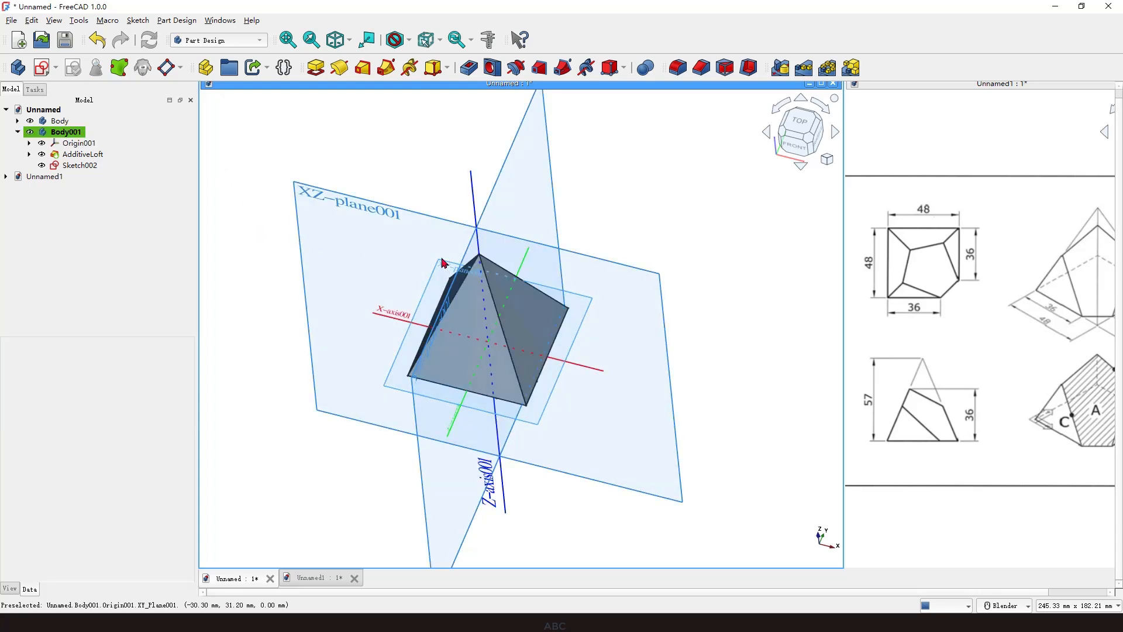
{"action": "left_click", "coordinate": [442, 263]}
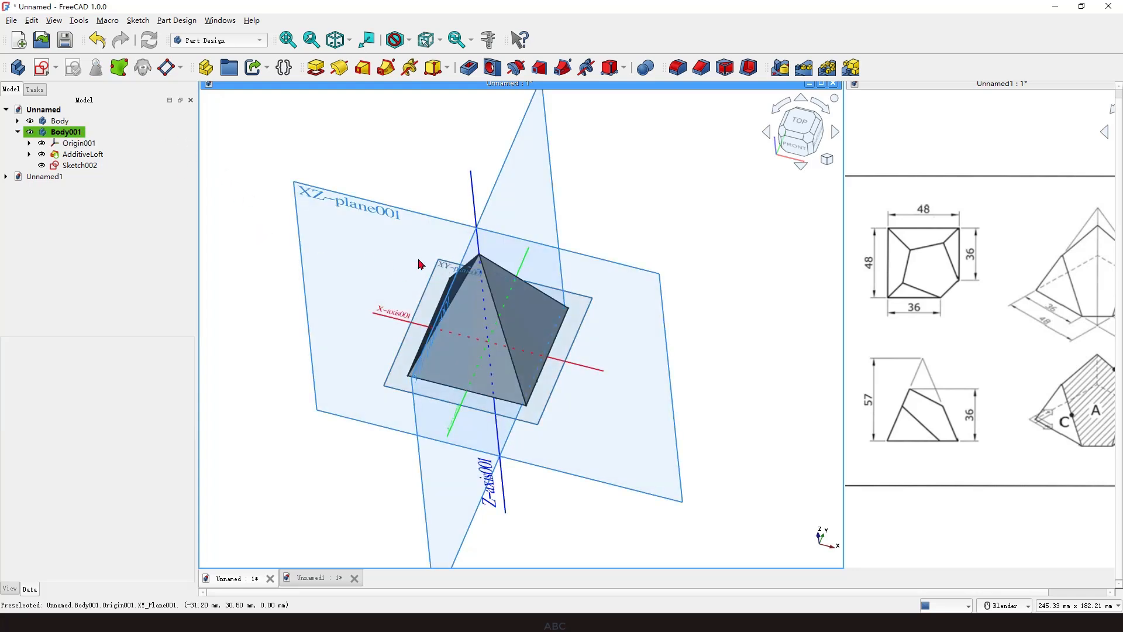
{"action": "left_click", "coordinate": [167, 68]}
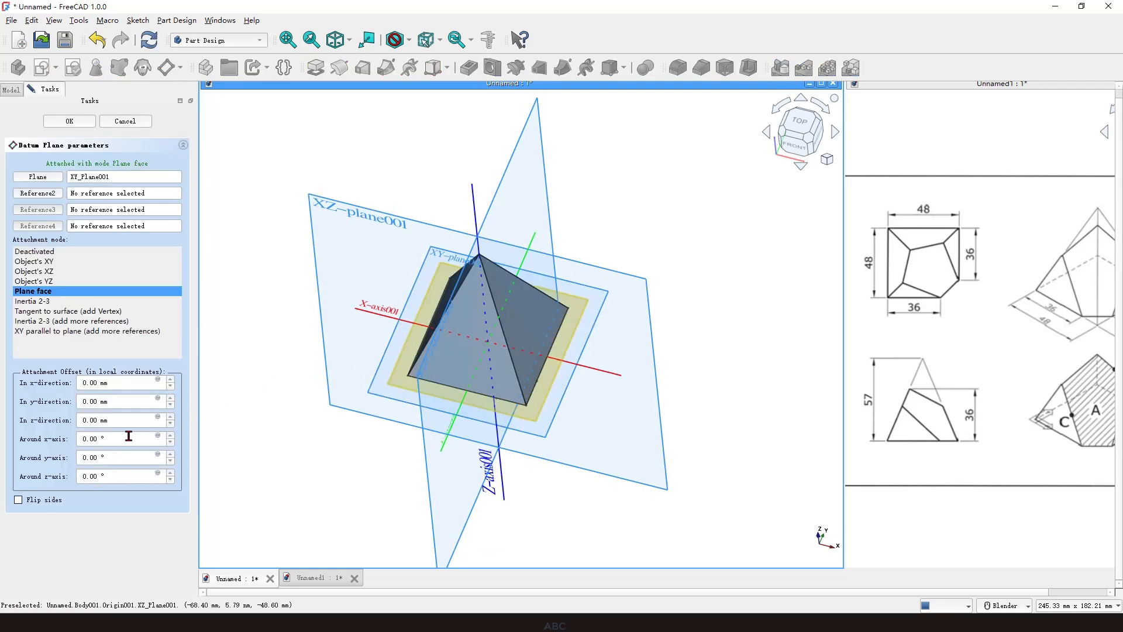
{"action": "left_click_drag", "start_coordinate": [970, 398], "coordinate": [993, 405]}
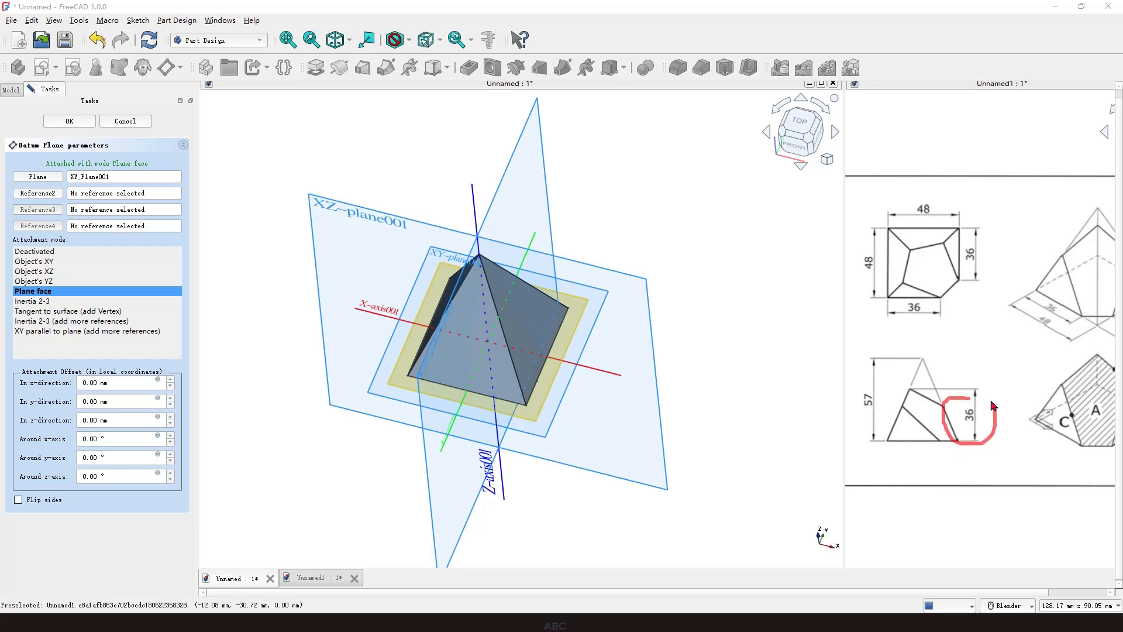
{"action": "key", "text": "Escape"}
{"action": "key", "text": "ctrl+2"}
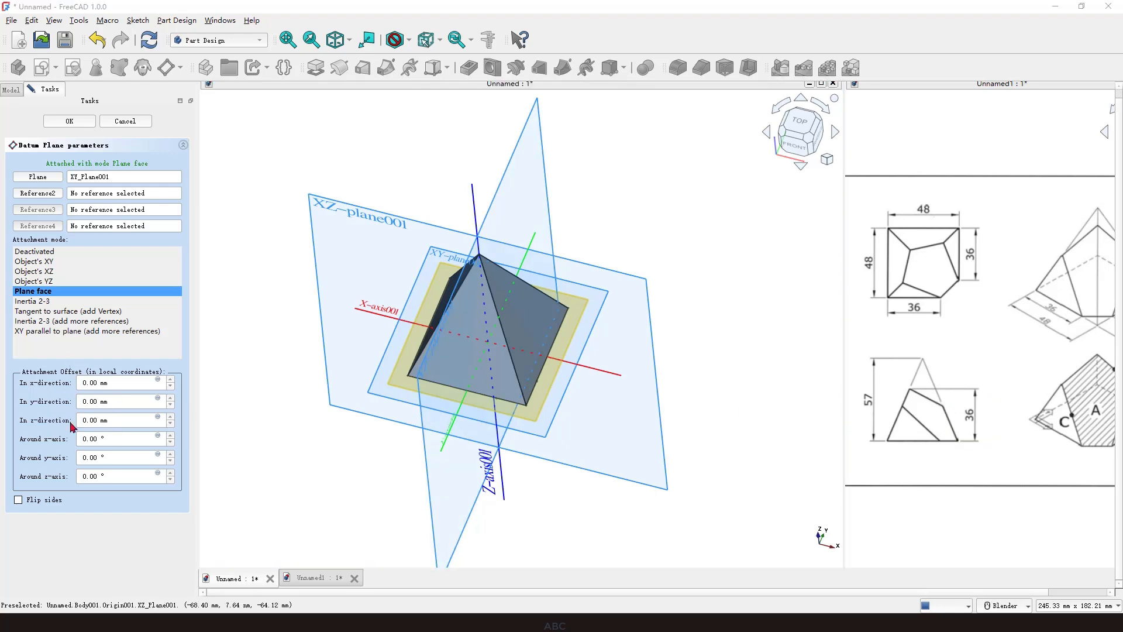
{"action": "mouse_move", "coordinate": [28, 427]}
{"action": "left_mouse_down"}
{"action": "mouse_move", "coordinate": [107, 426]}
{"action": "mouse_move", "coordinate": [82, 417]}
{"action": "left_mouse_up"}
{"action": "key", "text": "Escape"}
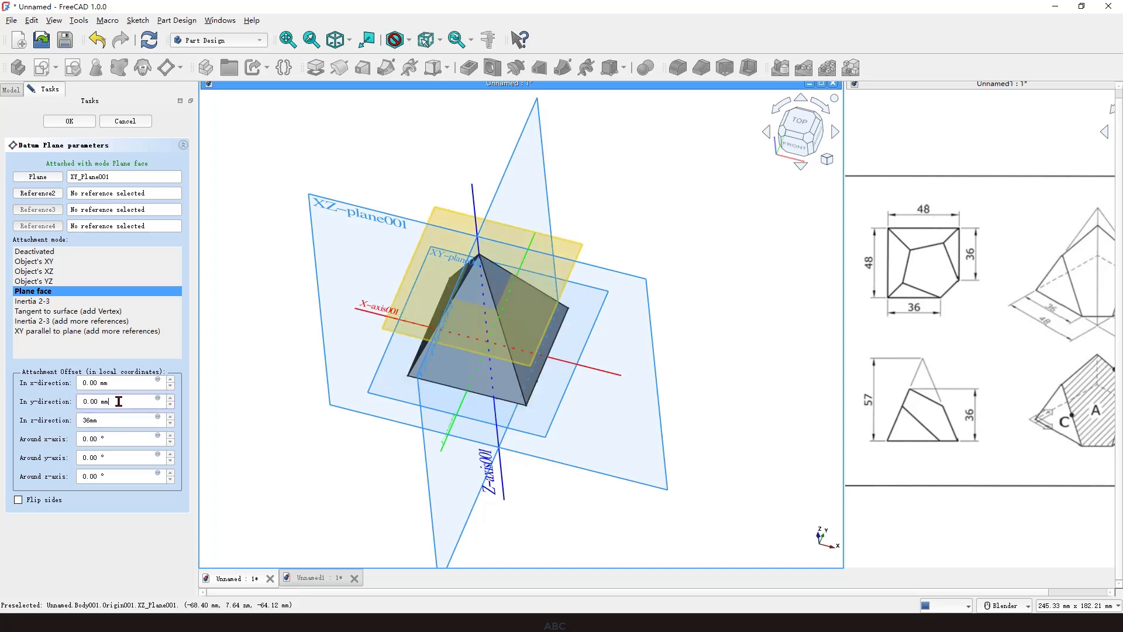
{"action": "left_click_drag", "start_coordinate": [421, 206], "coordinate": [460, 201]}
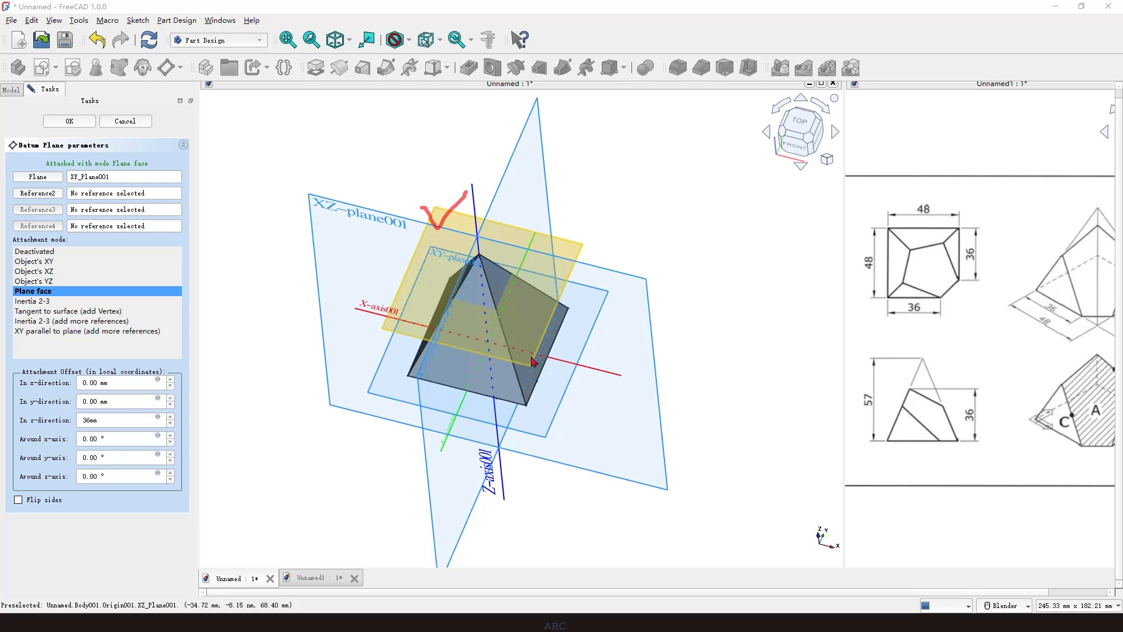
{"action": "key", "text": "Escape"}
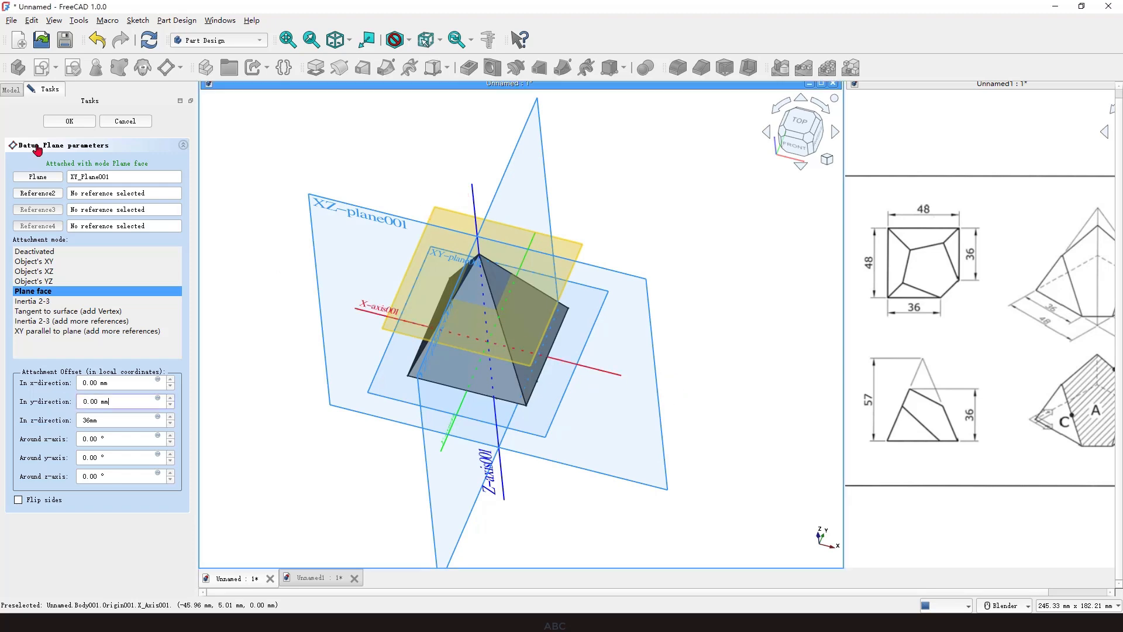
{"action": "left_click", "coordinate": [66, 121]}
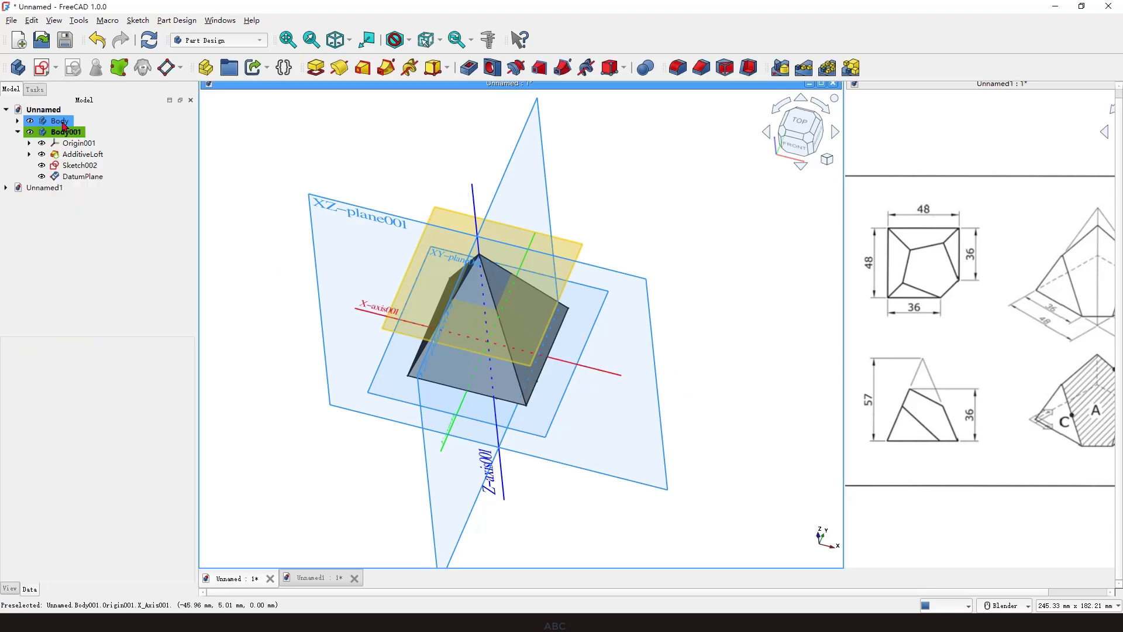
Hide the origin planes and axes of the pyramid's body
{"action": "left_click", "coordinate": [96, 150]}
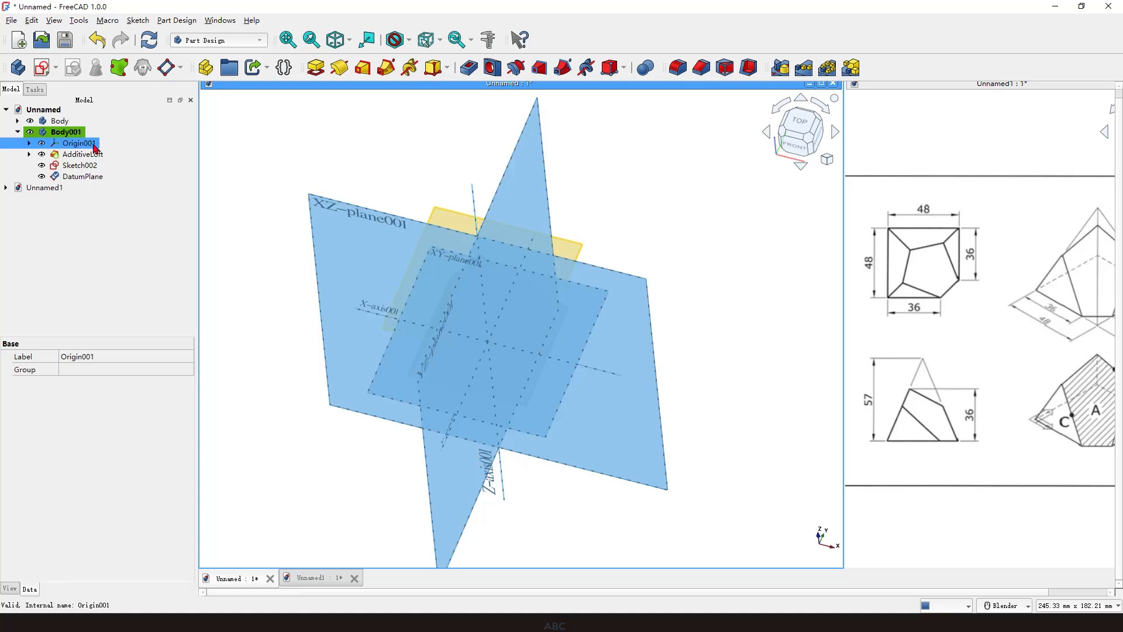
{"action": "key", "text": "space"}
{"action": "middle_click_drag", "start_coordinate": [514, 431], "coordinate": [539, 451]}
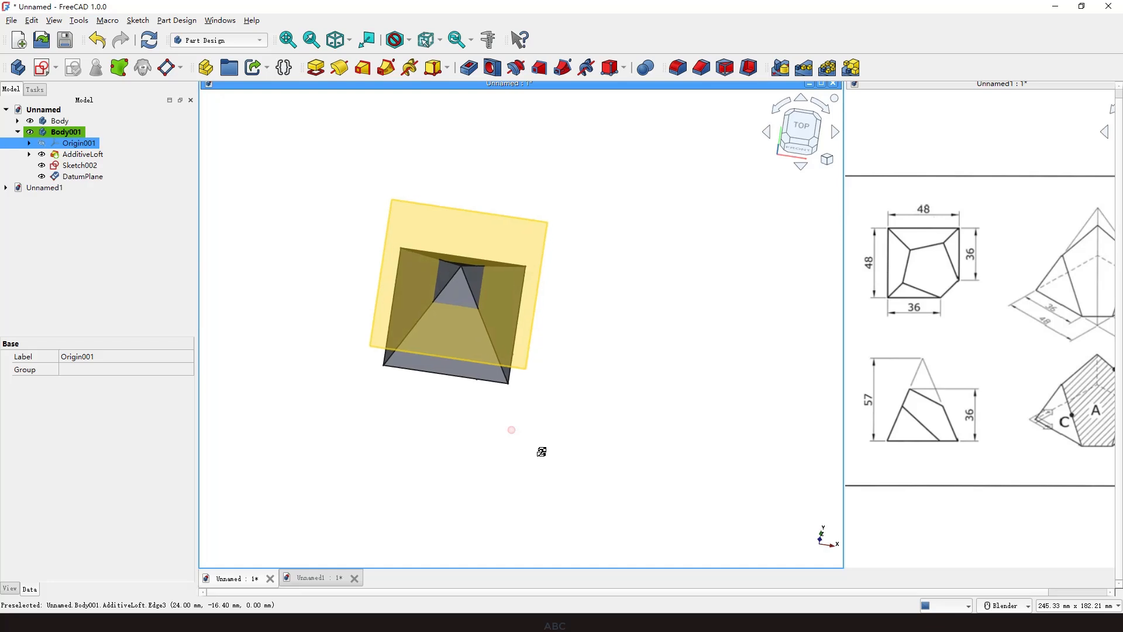
{"action": "scroll", "coordinate": [403, 285], "scroll_direction": "up", "scroll_amount": 3}
{"action": "middle_click_drag", "start_coordinate": [404, 285], "coordinate": [688, 302]}
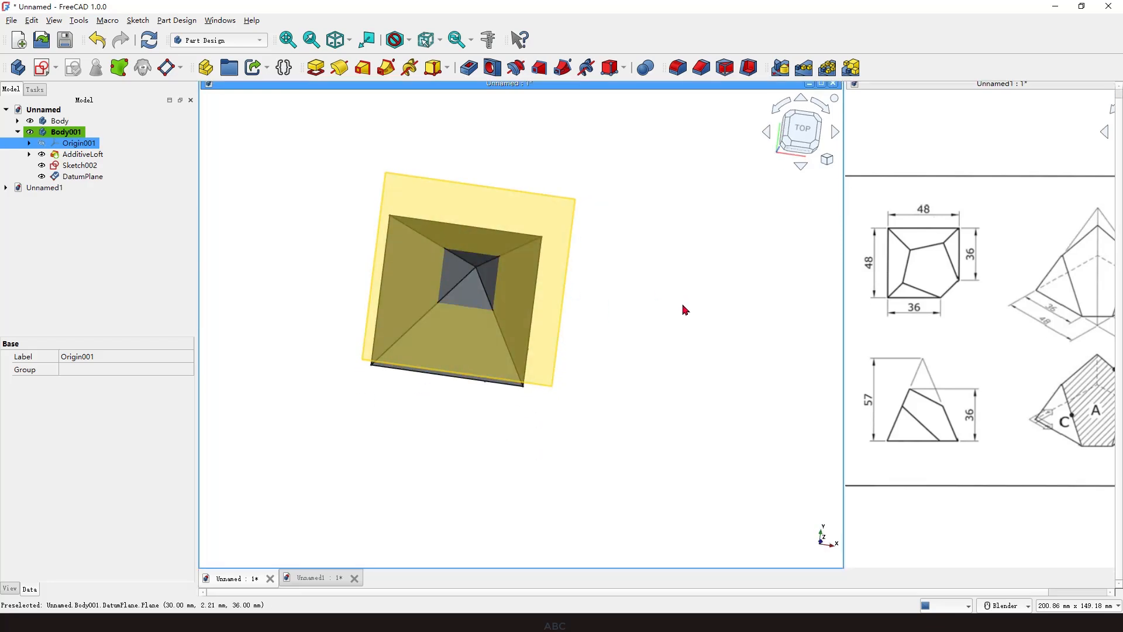
{"action": "mouse_move", "coordinate": [525, 200]}
{"action": "left_mouse_down"}
{"action": "mouse_move", "coordinate": [549, 220]}
{"action": "mouse_move", "coordinate": [578, 199]}
{"action": "left_mouse_up"}
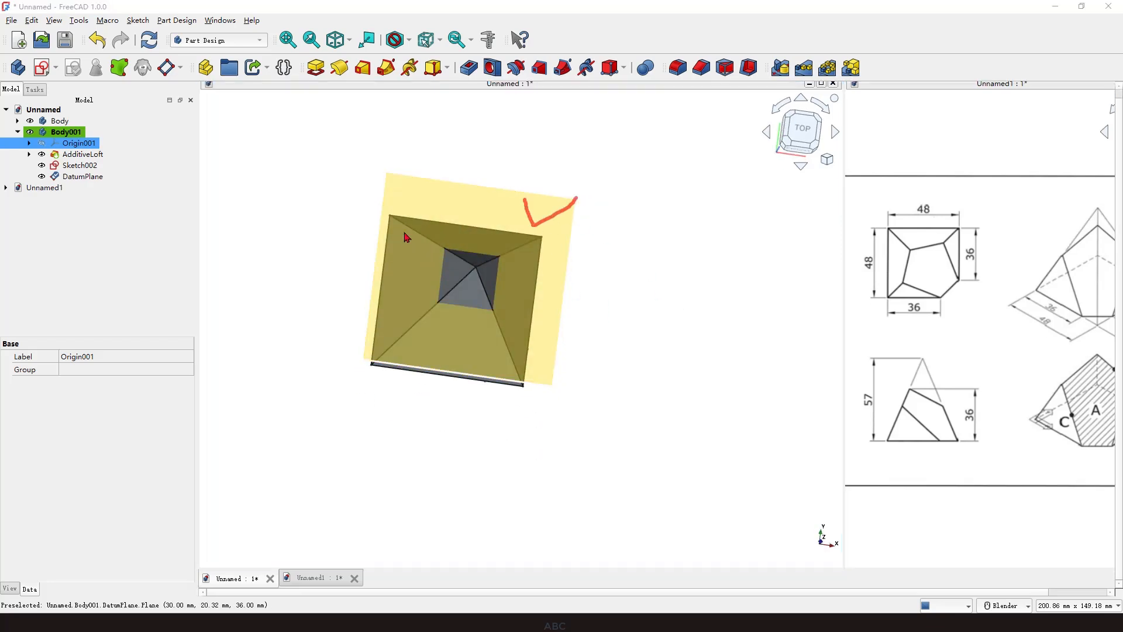
{"action": "mouse_move", "coordinate": [399, 221]}
{"action": "left_mouse_down"}
{"action": "mouse_move", "coordinate": [462, 263]}
{"action": "mouse_move", "coordinate": [427, 259]}
{"action": "left_mouse_up"}
{"action": "key", "text": "Escape"}
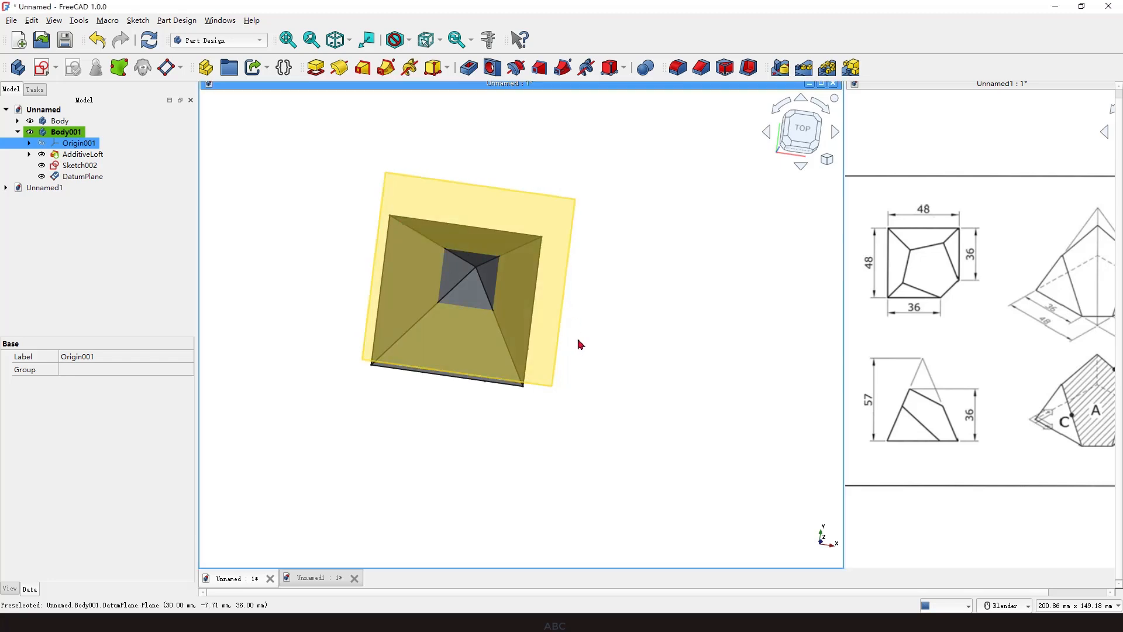
{"action": "middle_click_drag", "start_coordinate": [579, 342], "coordinate": [583, 327]}
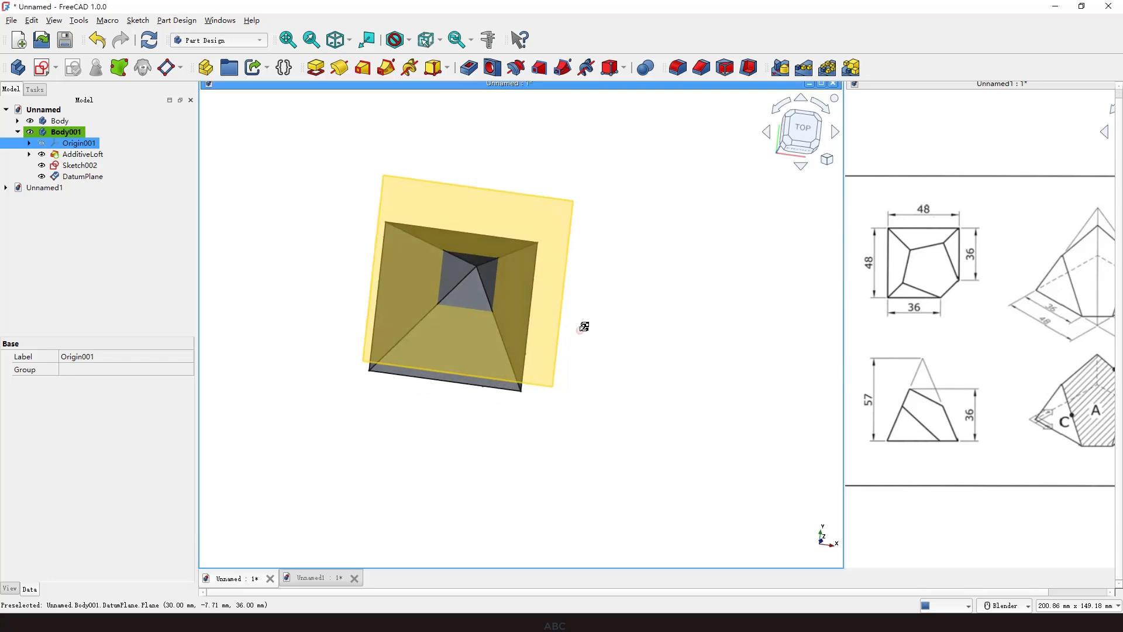
Start a datum point referencing the 36 mm datum plane and the pyramid's back-left slanted edge
{"action": "left_click", "coordinate": [179, 67]}
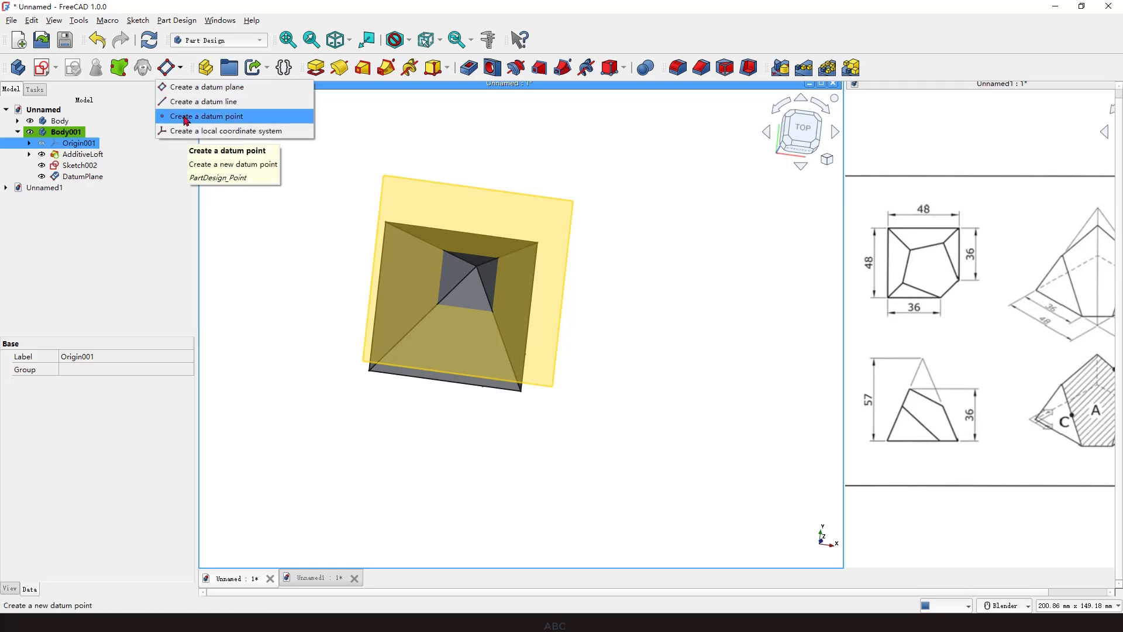
{"action": "left_click", "coordinate": [186, 116]}
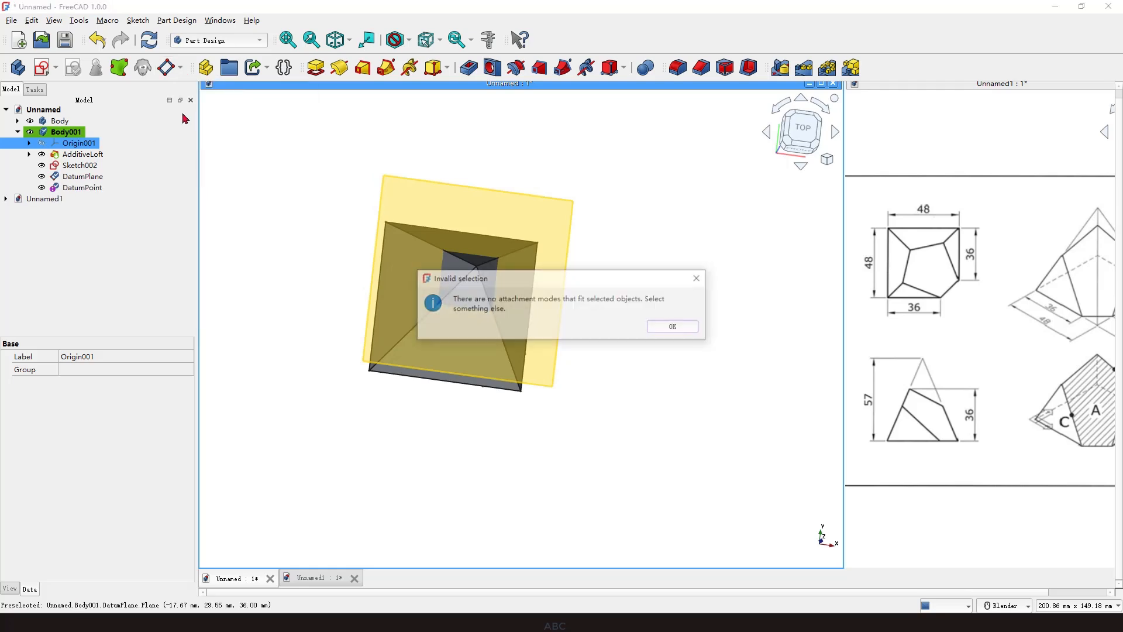
{"action": "left_click", "coordinate": [699, 278]}
{"action": "left_click", "coordinate": [53, 180]}
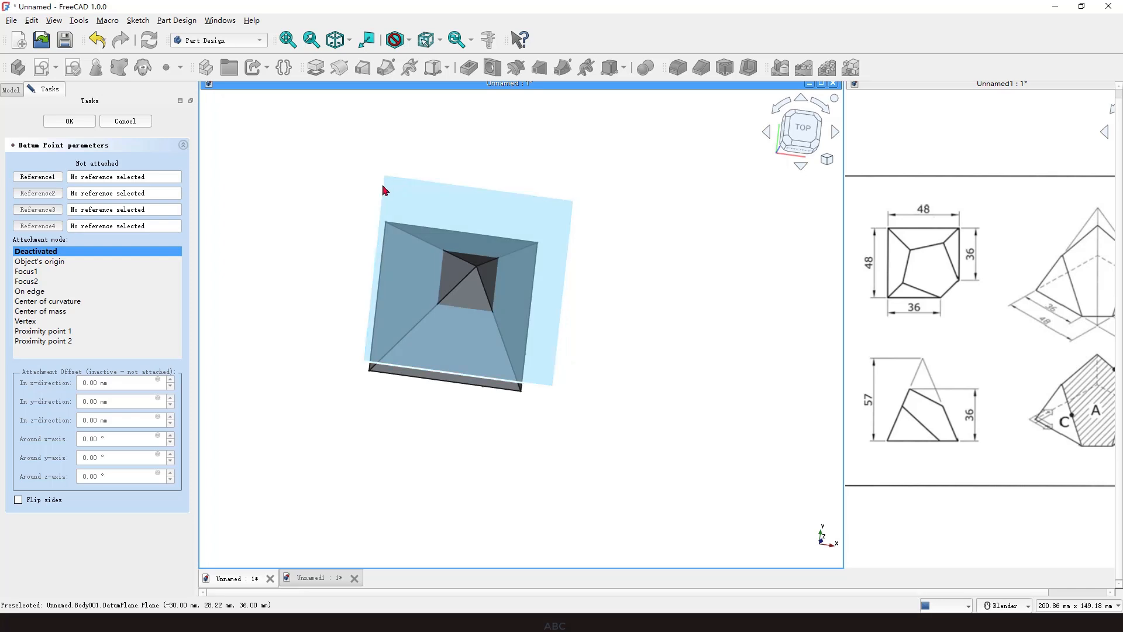
{"action": "left_click", "coordinate": [42, 180]}
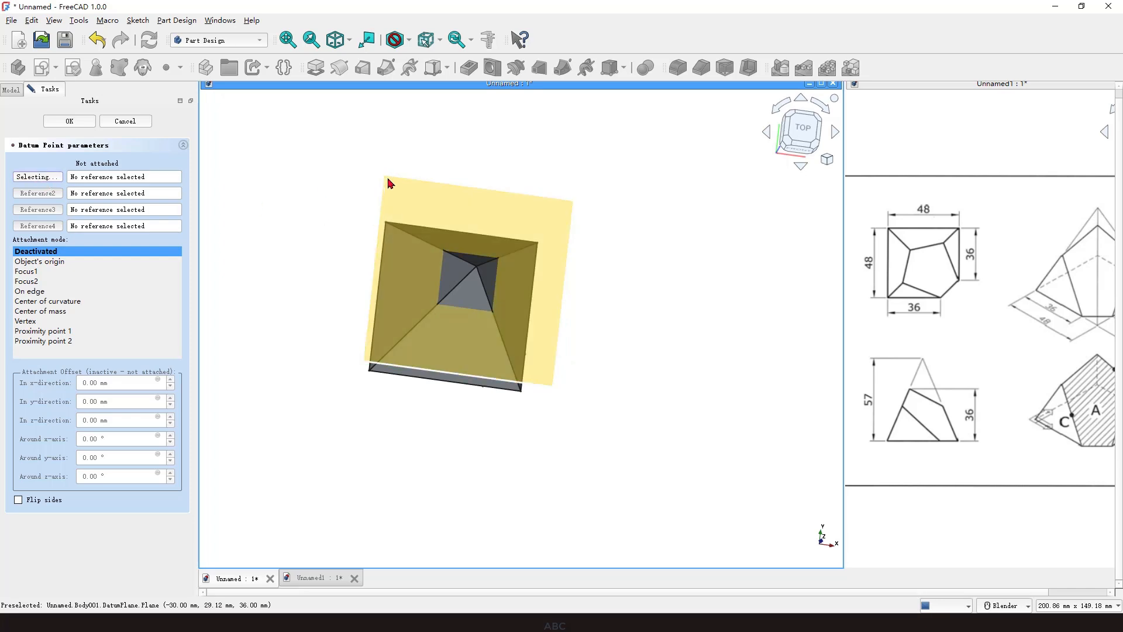
{"action": "left_click", "coordinate": [420, 186]}
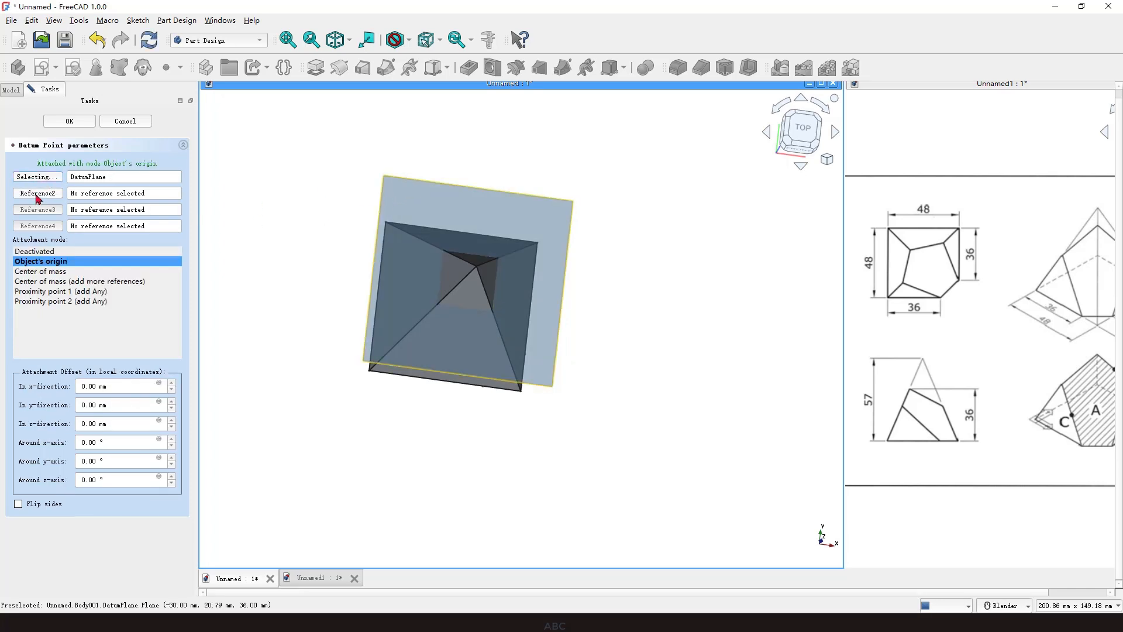
{"action": "left_click", "coordinate": [38, 195]}
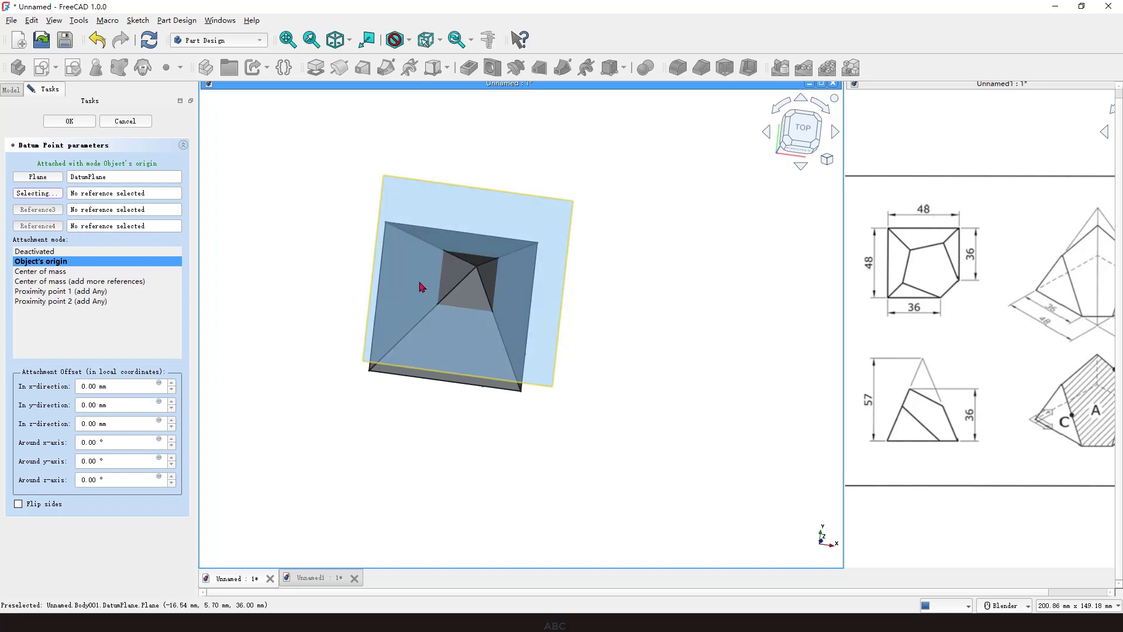
{"action": "left_click", "coordinate": [457, 263]}
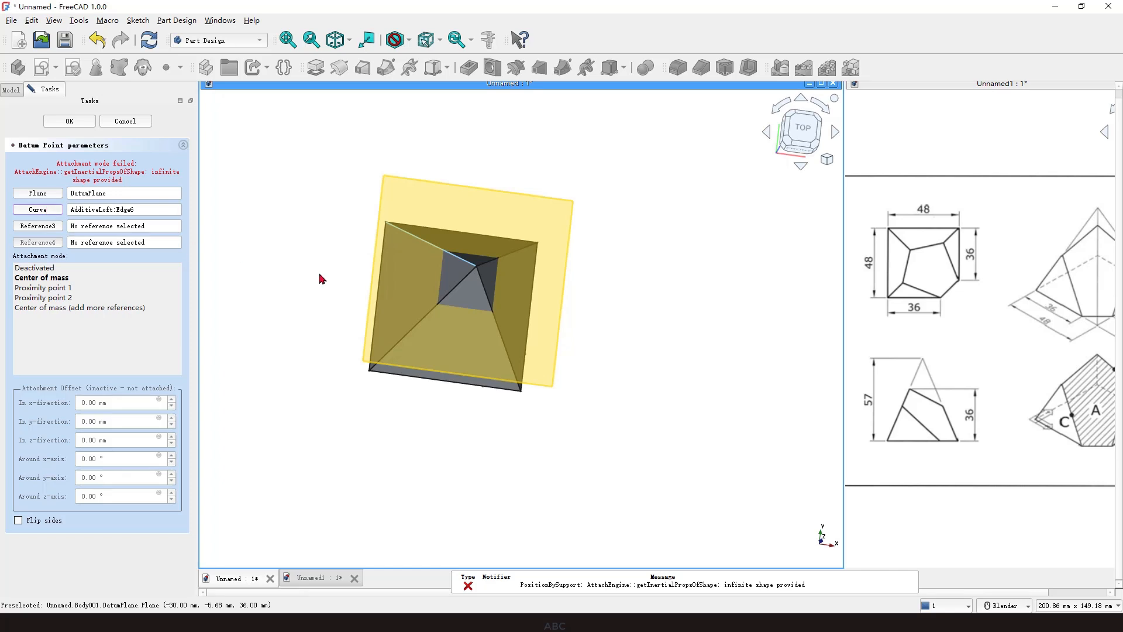
Set the datum point's attachment mode to Proximity point 1 and accept it
{"action": "middle_click_drag", "start_coordinate": [433, 419], "coordinate": [441, 398]}
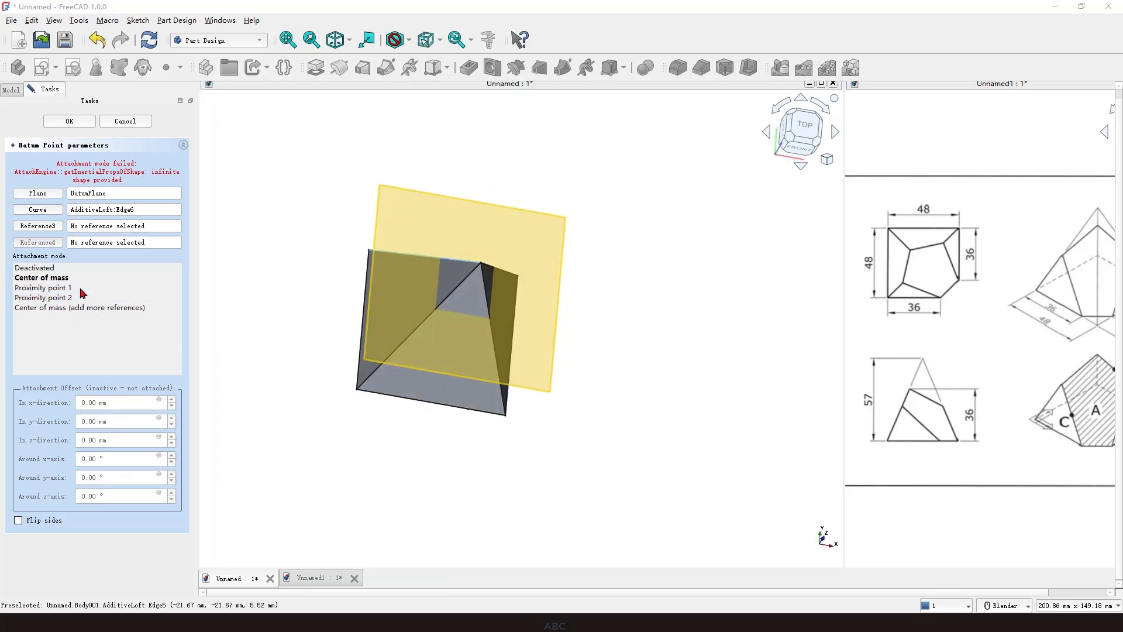
{"action": "left_click", "coordinate": [97, 285]}
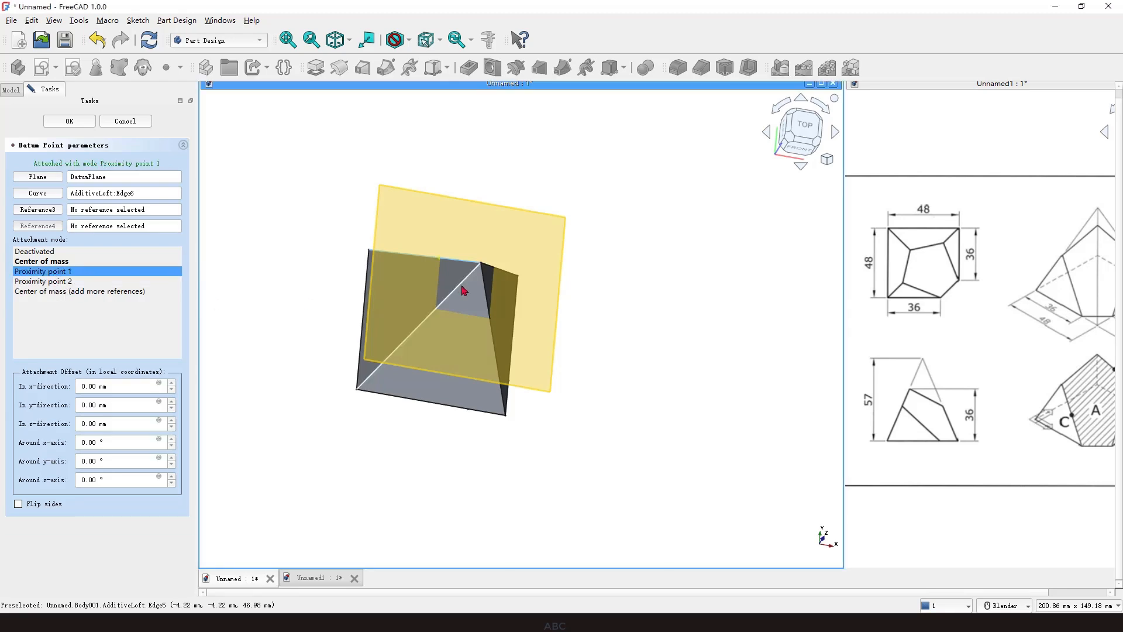
{"action": "middle_click_drag", "start_coordinate": [464, 289], "coordinate": [461, 313]}
{"action": "scroll", "coordinate": [461, 237], "scroll_direction": "up", "scroll_amount": 1}
{"action": "mouse_move", "coordinate": [430, 245]}
{"action": "left_mouse_down"}
{"action": "mouse_move", "coordinate": [412, 264]}
{"action": "mouse_move", "coordinate": [442, 244]}
{"action": "mouse_move", "coordinate": [410, 242]}
{"action": "left_mouse_up"}
{"action": "key", "text": "Escape"}
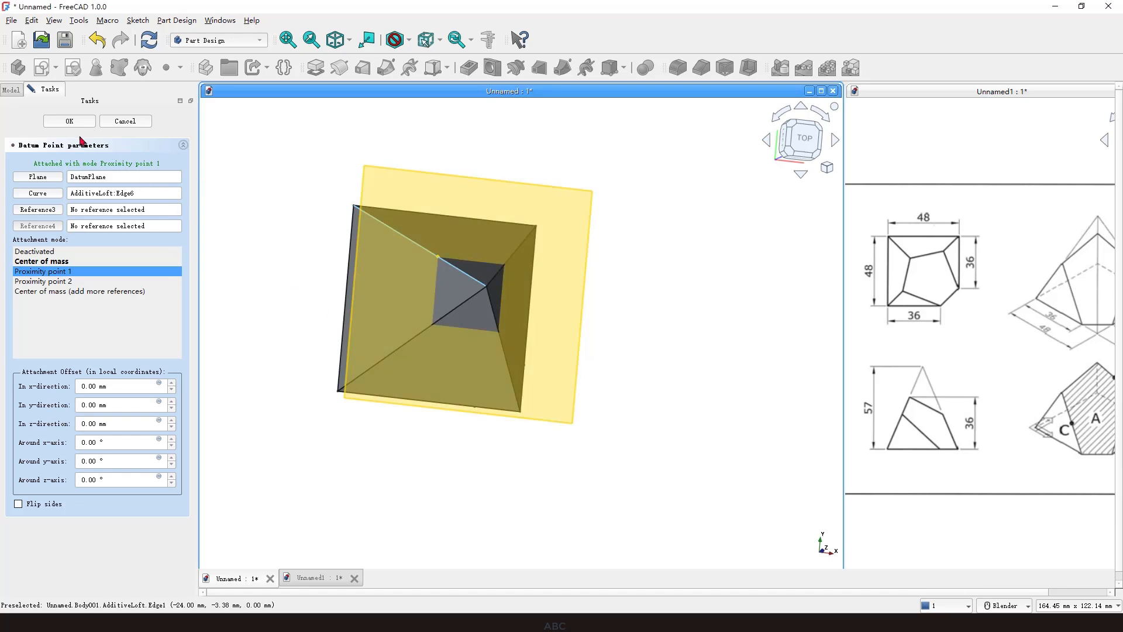
{"action": "left_click", "coordinate": [70, 121]}
Hide the 36 mm datum plane, keeping the datum point on the slanted edge shown
{"action": "middle_click_drag", "start_coordinate": [577, 376], "coordinate": [654, 316]}
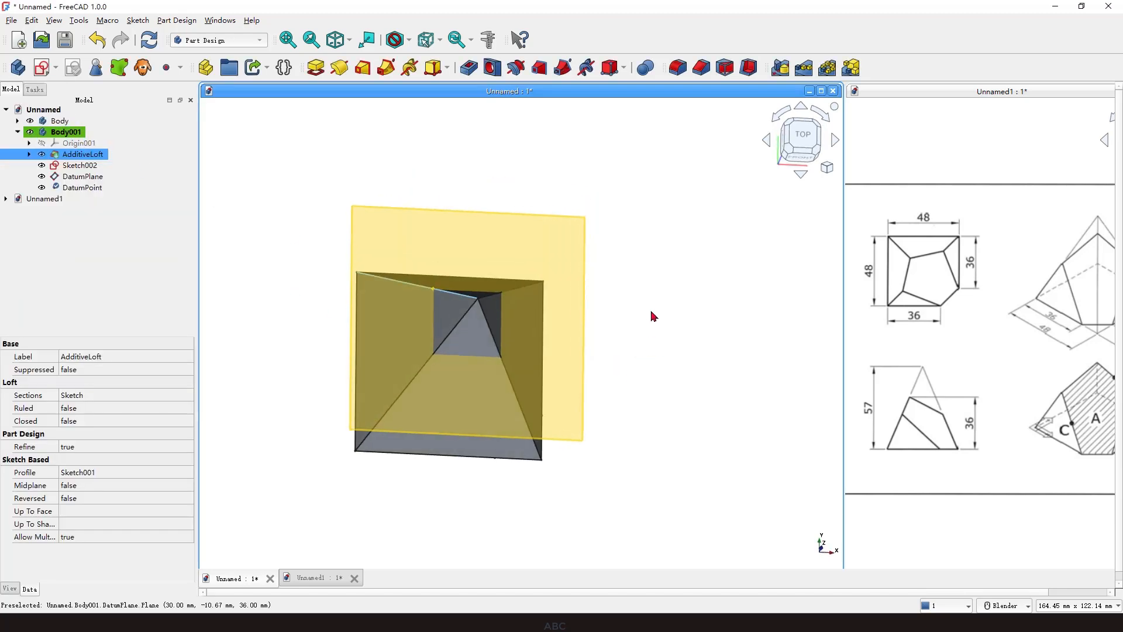
{"action": "left_click", "coordinate": [522, 229]}
{"action": "scroll", "coordinate": [464, 208], "scroll_direction": "down", "scroll_amount": 1}
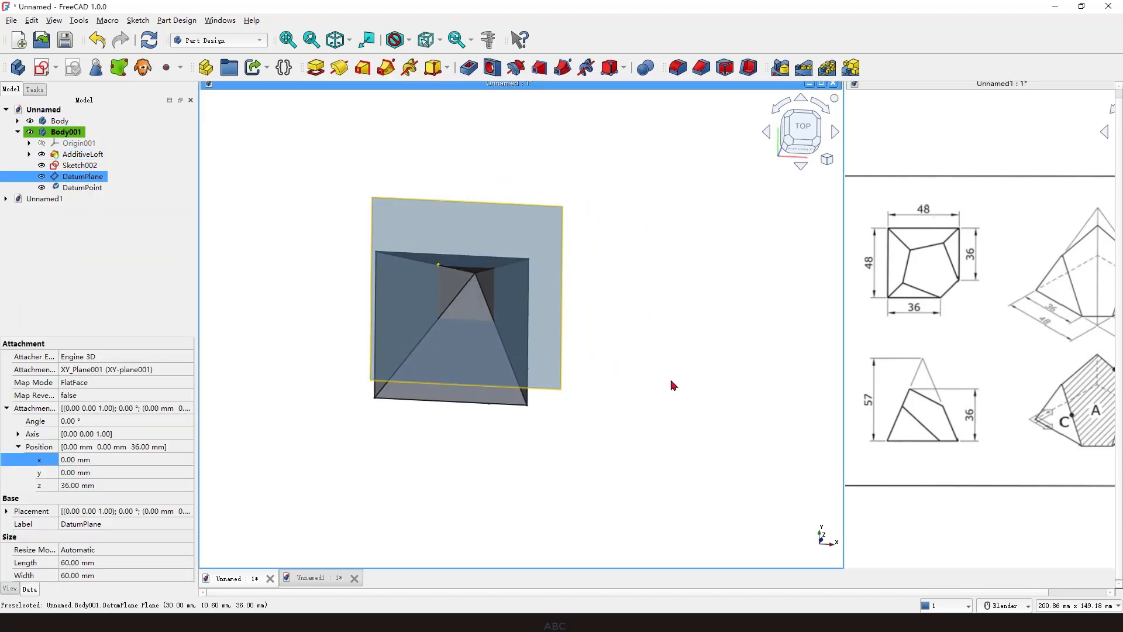
{"action": "key", "text": "space"}
{"action": "middle_click_drag", "start_coordinate": [574, 367], "coordinate": [557, 400]}
{"action": "scroll", "coordinate": [558, 398], "scroll_direction": "up", "scroll_amount": 2}
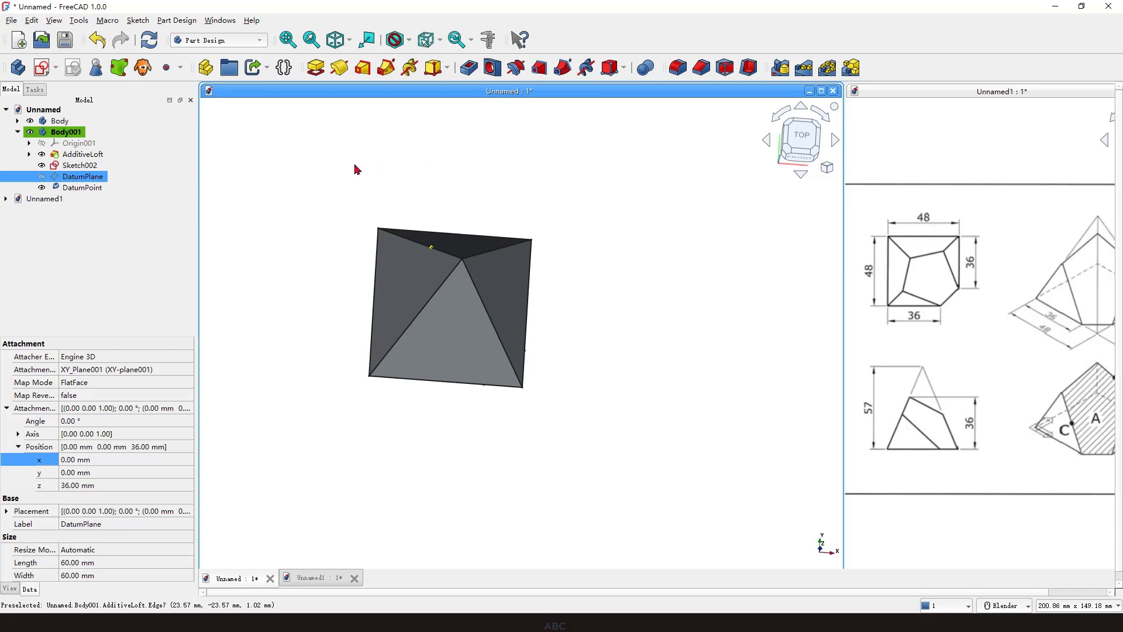
{"action": "left_click", "coordinate": [181, 68]}
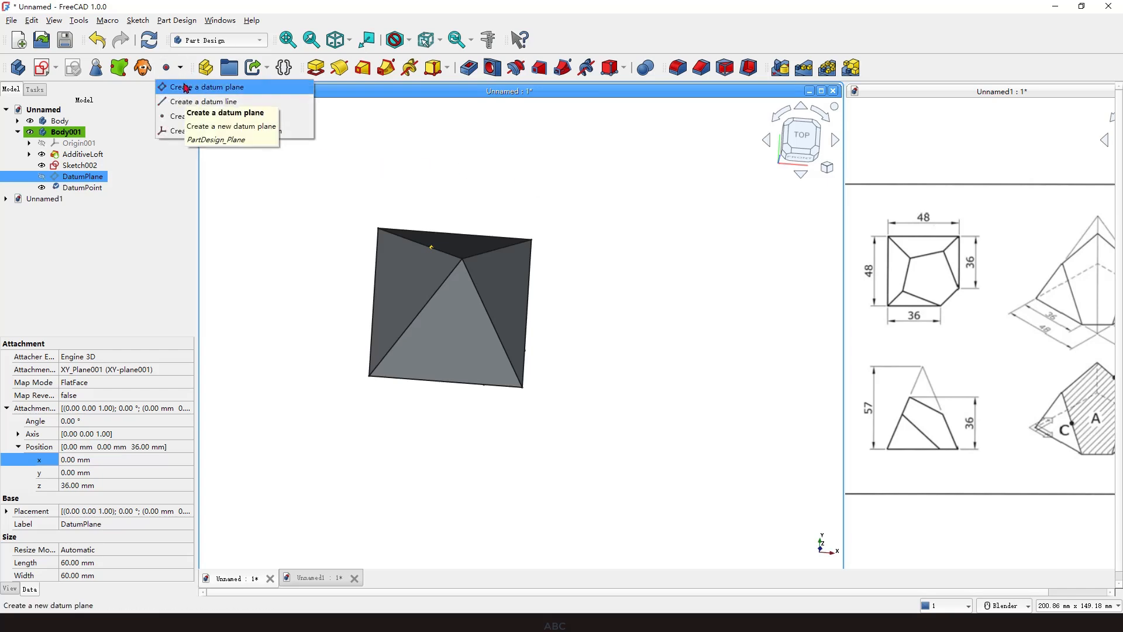
{"action": "left_click", "coordinate": [181, 83]}
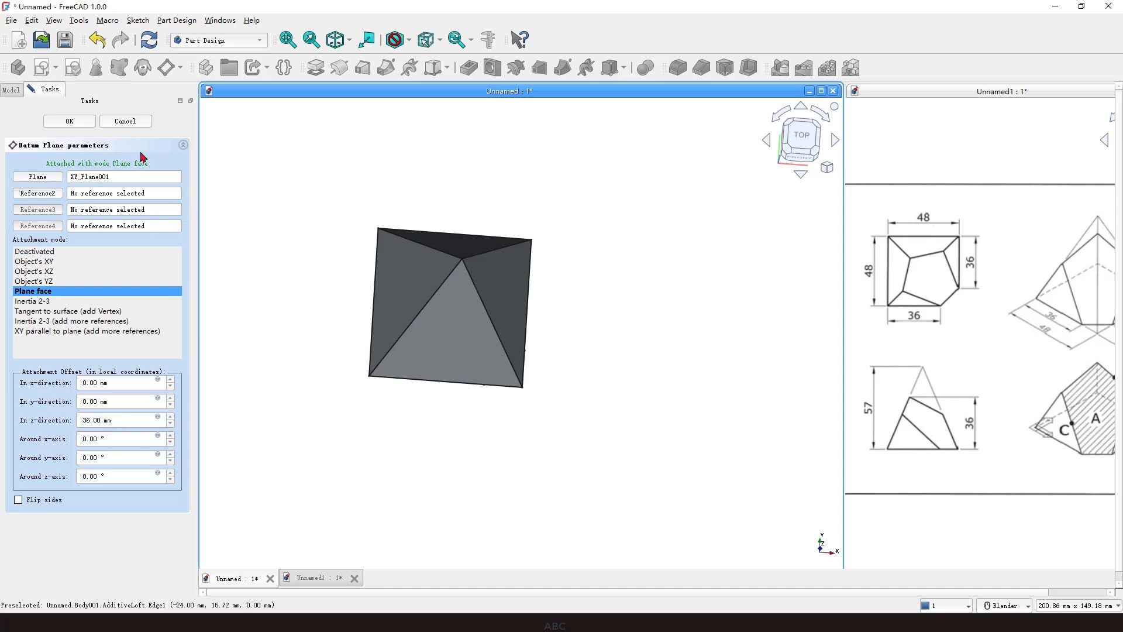
{"action": "left_click", "coordinate": [133, 123]}
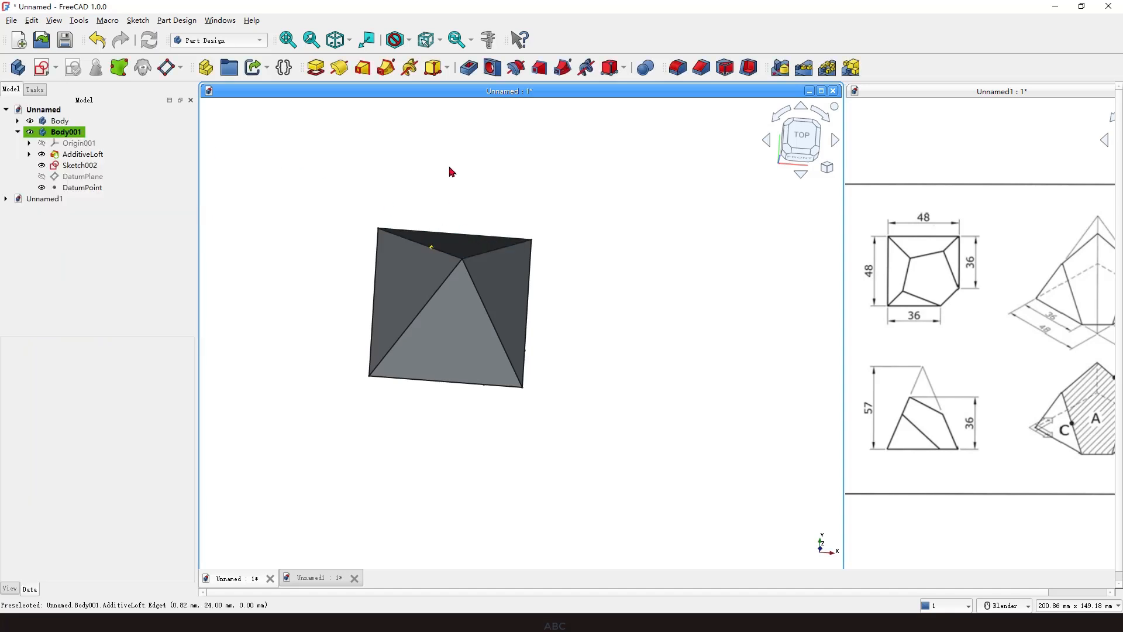
Create a datum plane by 3 points through the slanted-edge datum point and the sketched line across the base corner
{"action": "left_click", "coordinate": [168, 67]}
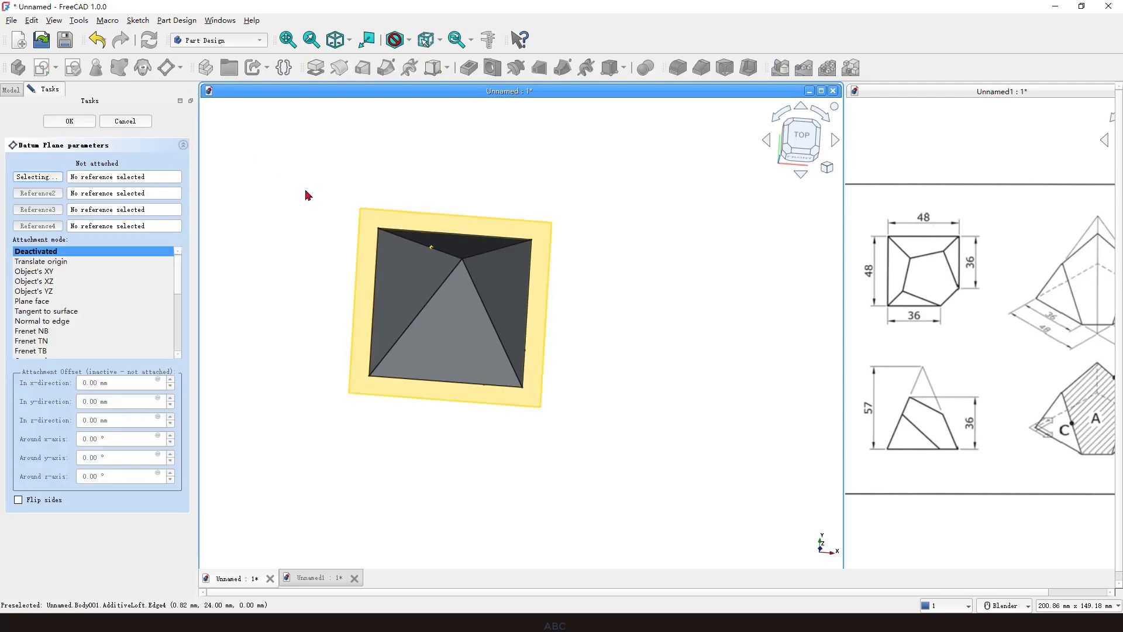
{"action": "left_click", "coordinate": [431, 250]}
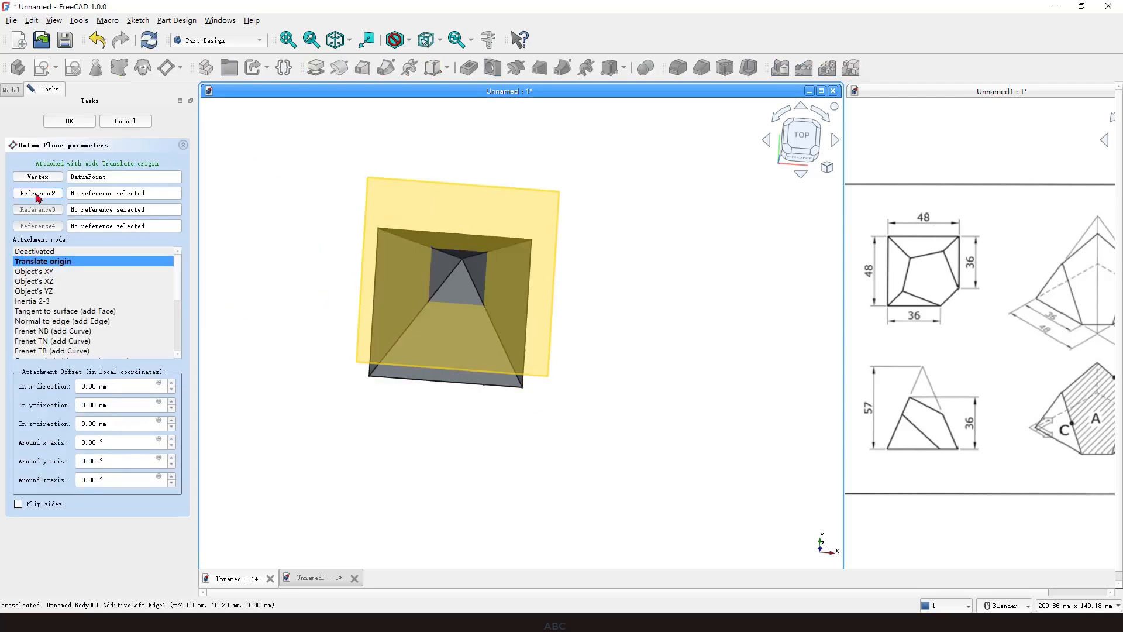
{"action": "left_click", "coordinate": [36, 193]}
{"action": "middle_click_drag", "start_coordinate": [471, 429], "coordinate": [463, 247]}
{"action": "scroll", "coordinate": [459, 290], "scroll_direction": "up", "scroll_amount": 1}
{"action": "middle_click_drag", "start_coordinate": [473, 456], "coordinate": [473, 349], "text": "shift"}
{"action": "left_click", "coordinate": [469, 354]}
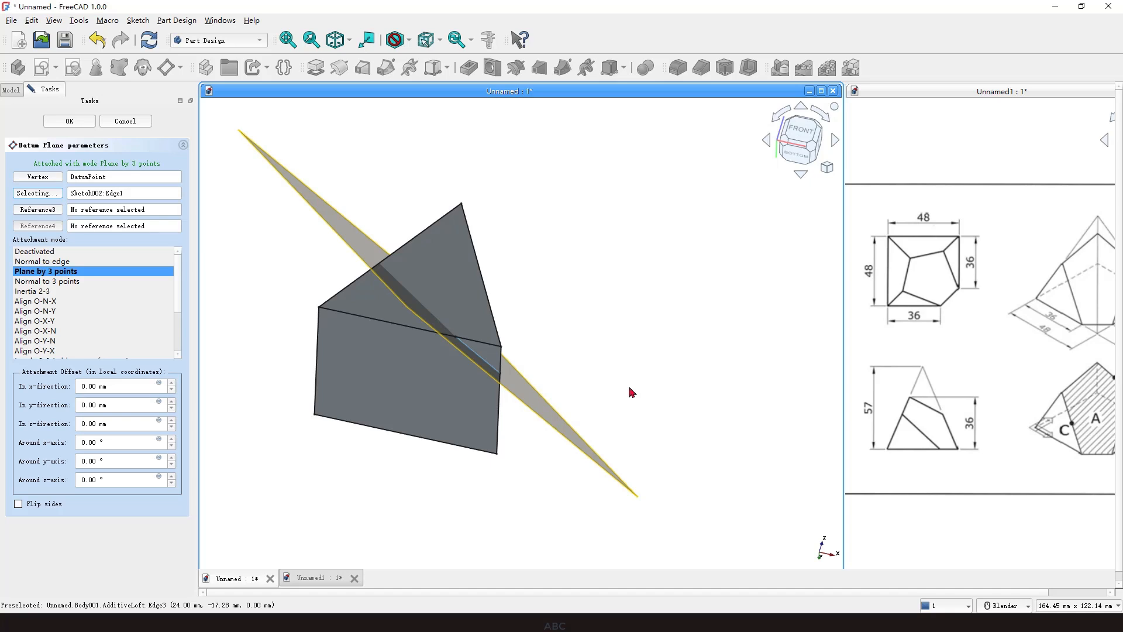
{"action": "scroll", "coordinate": [471, 369], "scroll_direction": "down", "scroll_amount": 1}
{"action": "mouse_move", "coordinate": [508, 342]}
{"action": "middle_mouse_down"}
{"action": "mouse_move", "coordinate": [523, 368]}
{"action": "mouse_move", "coordinate": [482, 451]}
{"action": "mouse_move", "coordinate": [516, 460]}
{"action": "mouse_move", "coordinate": [525, 455]}
{"action": "mouse_move", "coordinate": [509, 371]}
{"action": "mouse_move", "coordinate": [530, 345]}
{"action": "middle_mouse_up"}
{"action": "scroll", "coordinate": [508, 348], "scroll_direction": "down", "scroll_amount": 1}
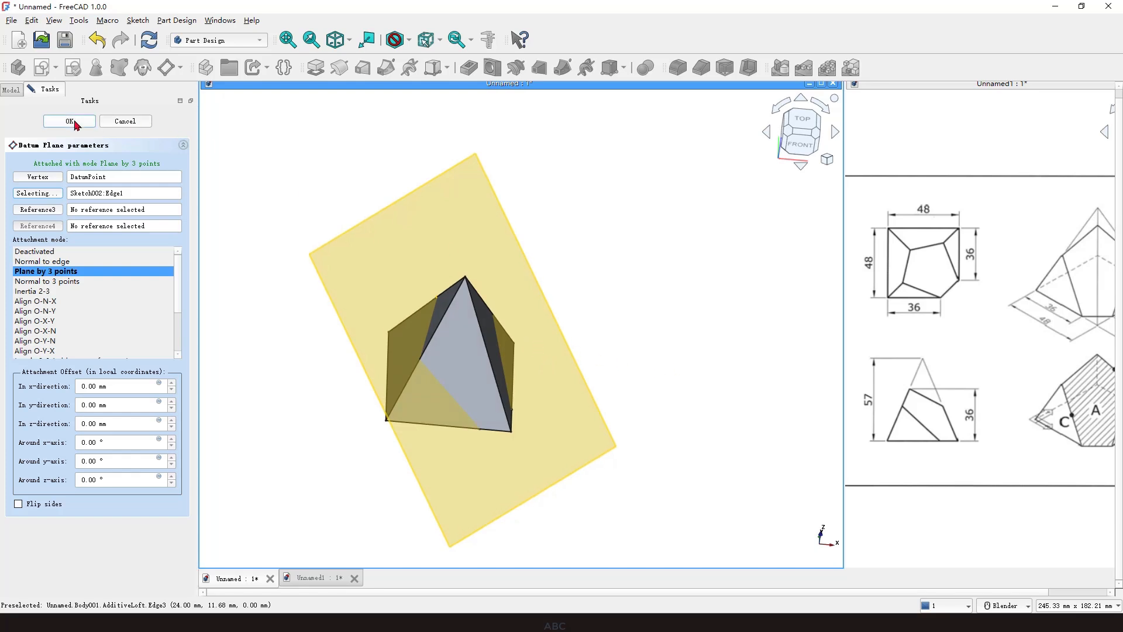
{"action": "left_click", "coordinate": [75, 122]}
{"action": "scroll", "coordinate": [507, 196], "scroll_direction": "down", "scroll_amount": 1}
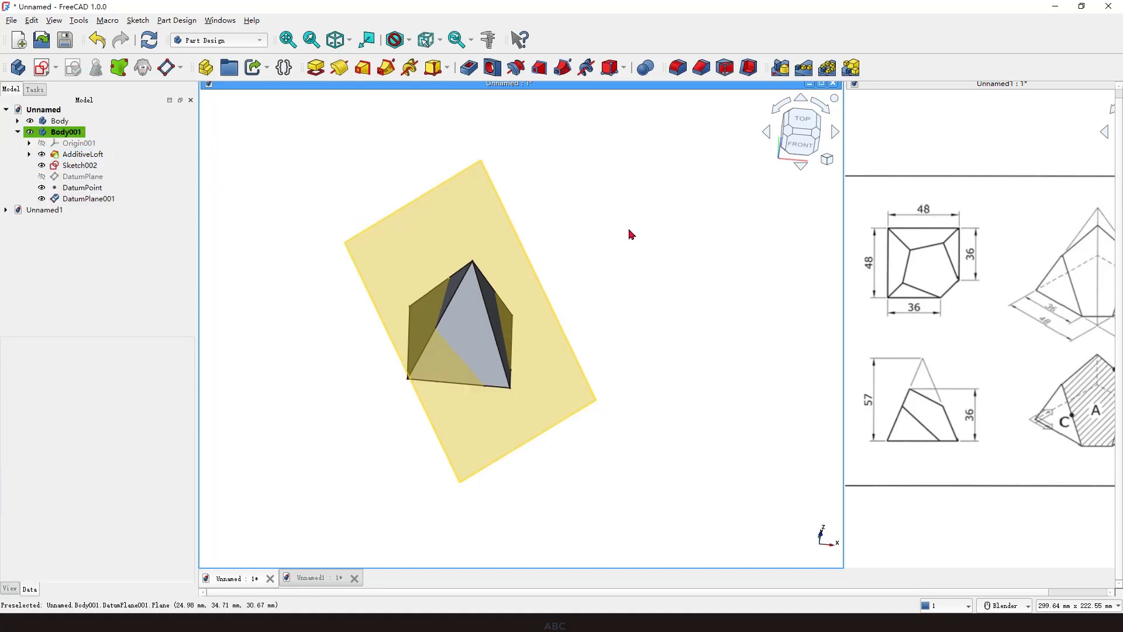
Sketch a circle on the slanted datum plane, centred on the origin and large enough to enclose the whole pyramid, and close the sketch
{"action": "left_click", "coordinate": [501, 208]}
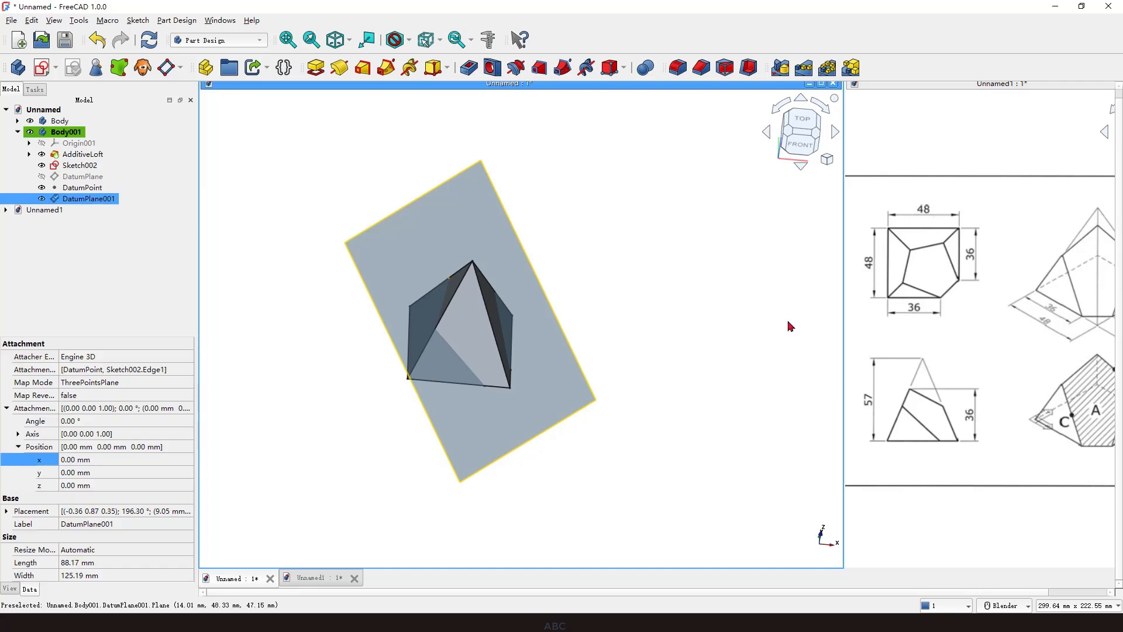
{"action": "left_click", "coordinate": [42, 68]}
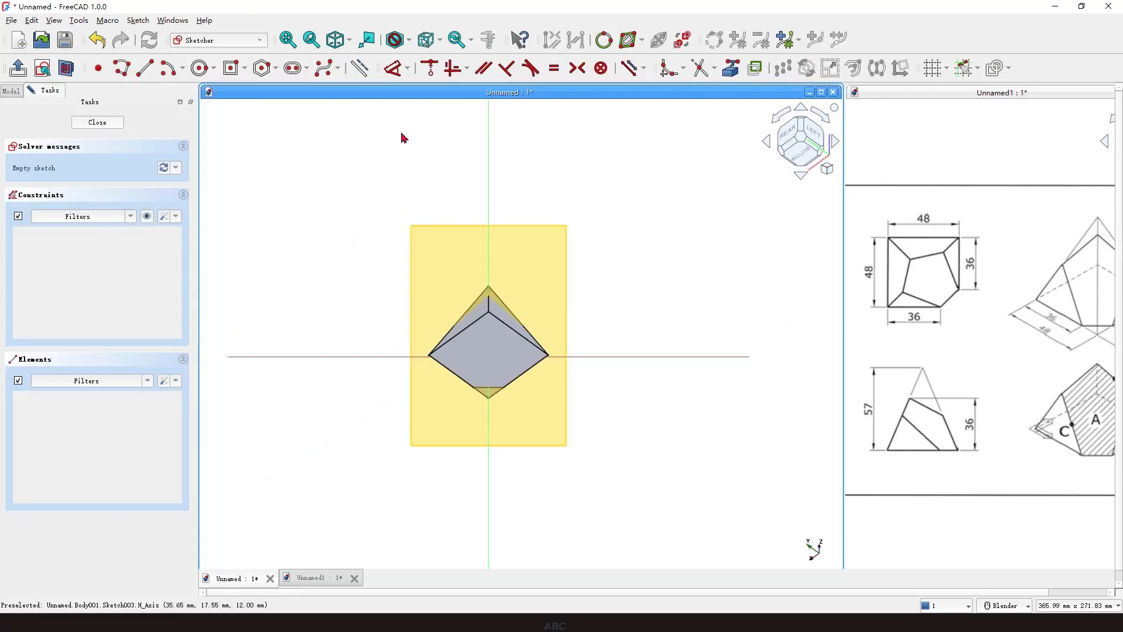
{"action": "left_click", "coordinate": [236, 76]}
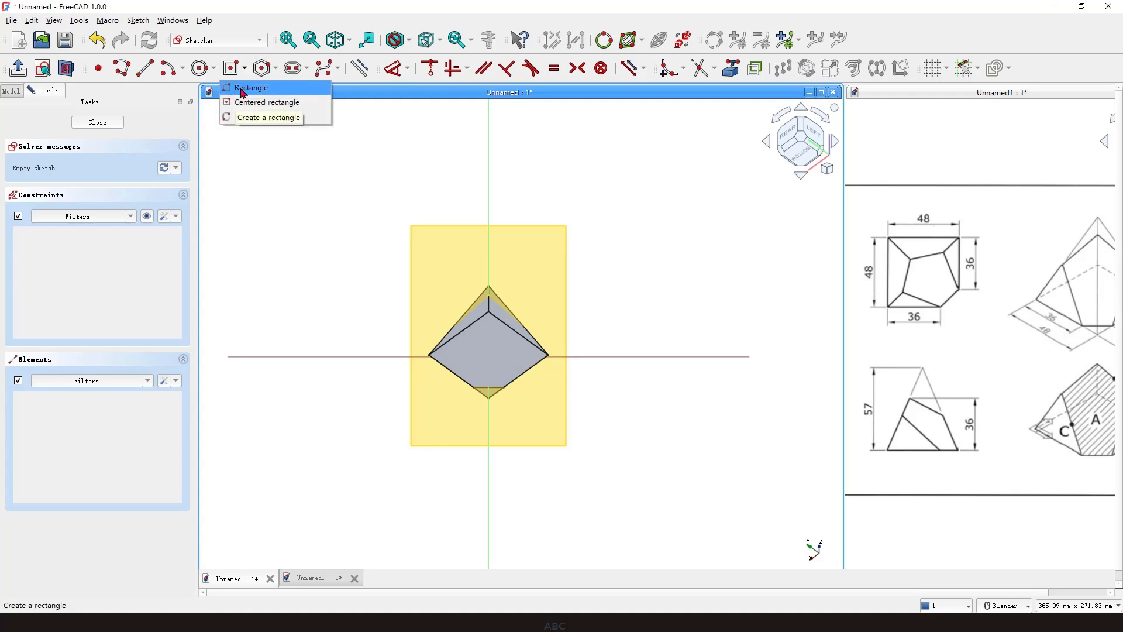
{"action": "left_click", "coordinate": [201, 68]}
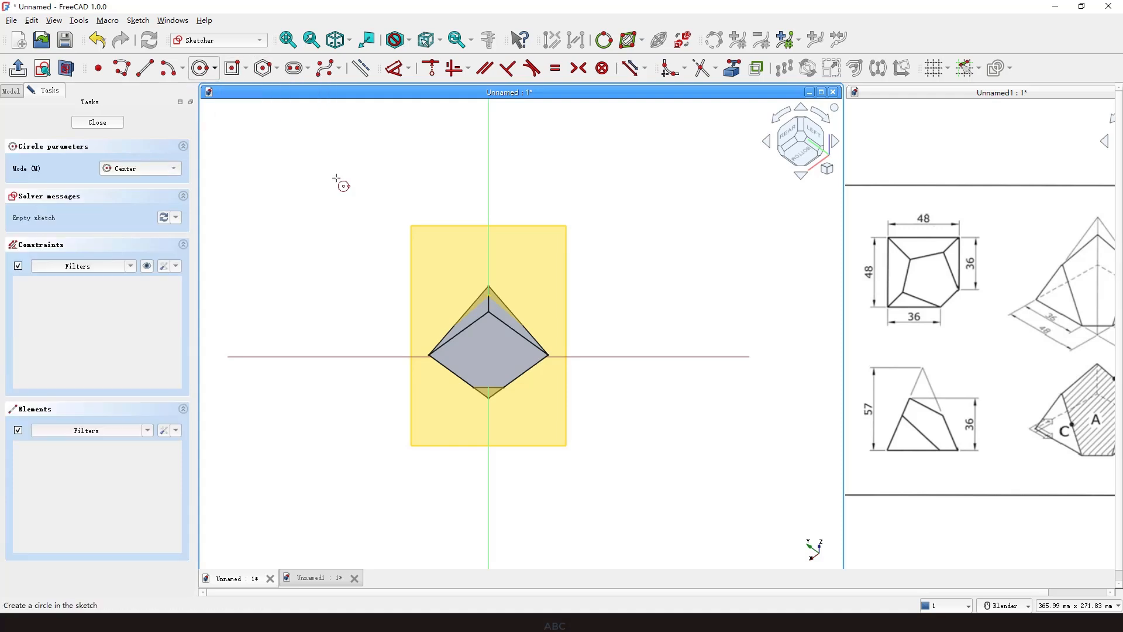
{"action": "left_click", "coordinate": [495, 354]}
{"action": "left_click", "coordinate": [658, 448]}
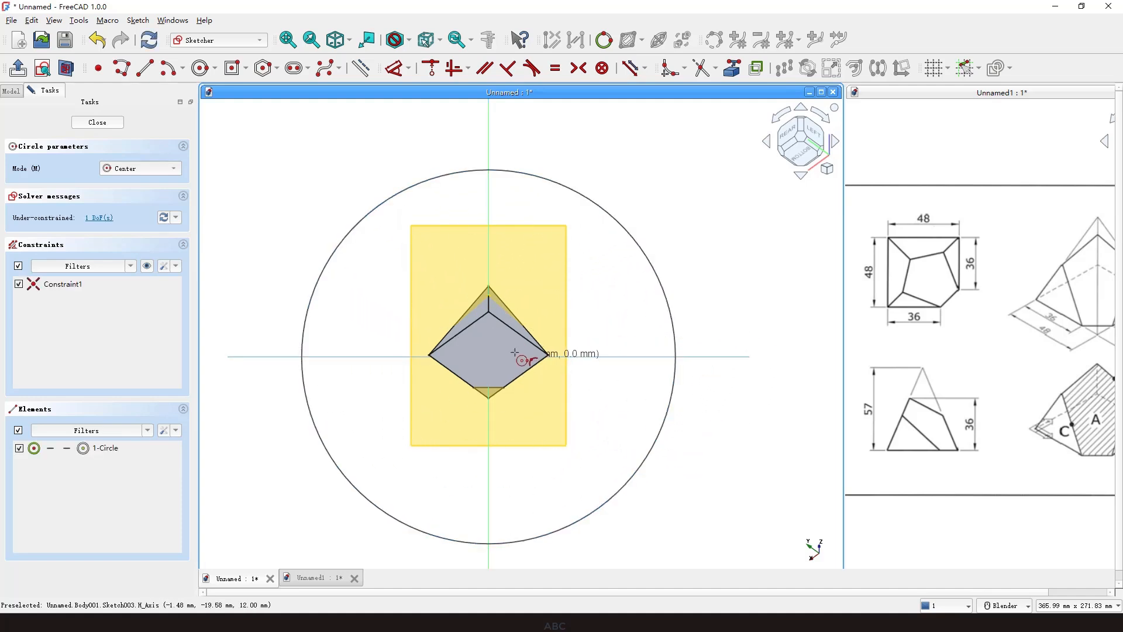
{"action": "key", "text": "Escape"}
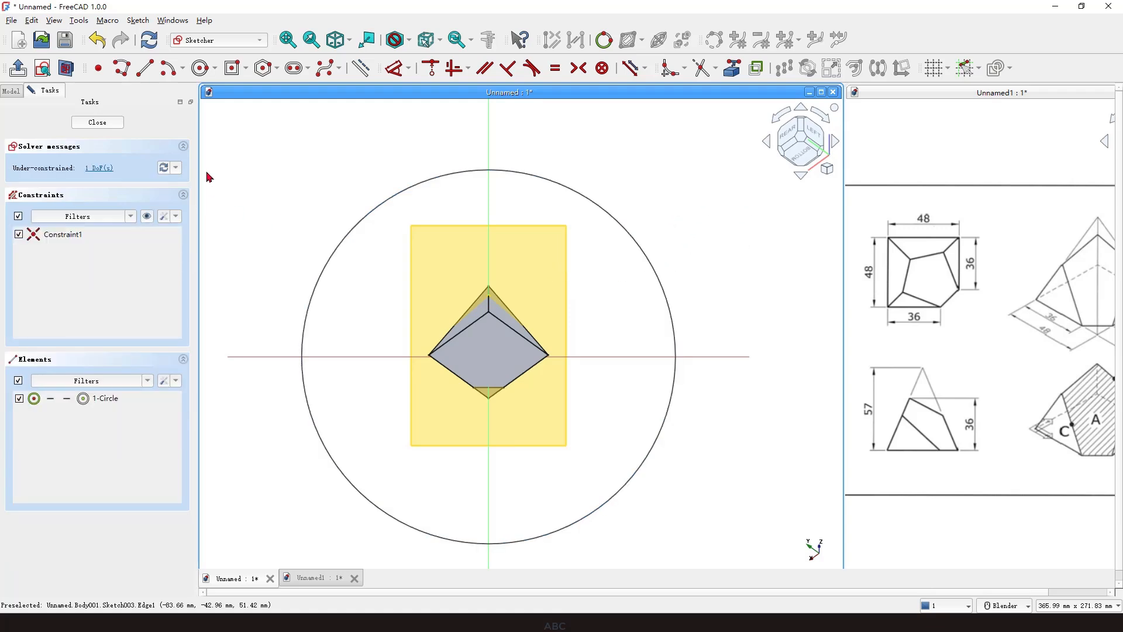
{"action": "left_click", "coordinate": [97, 123]}
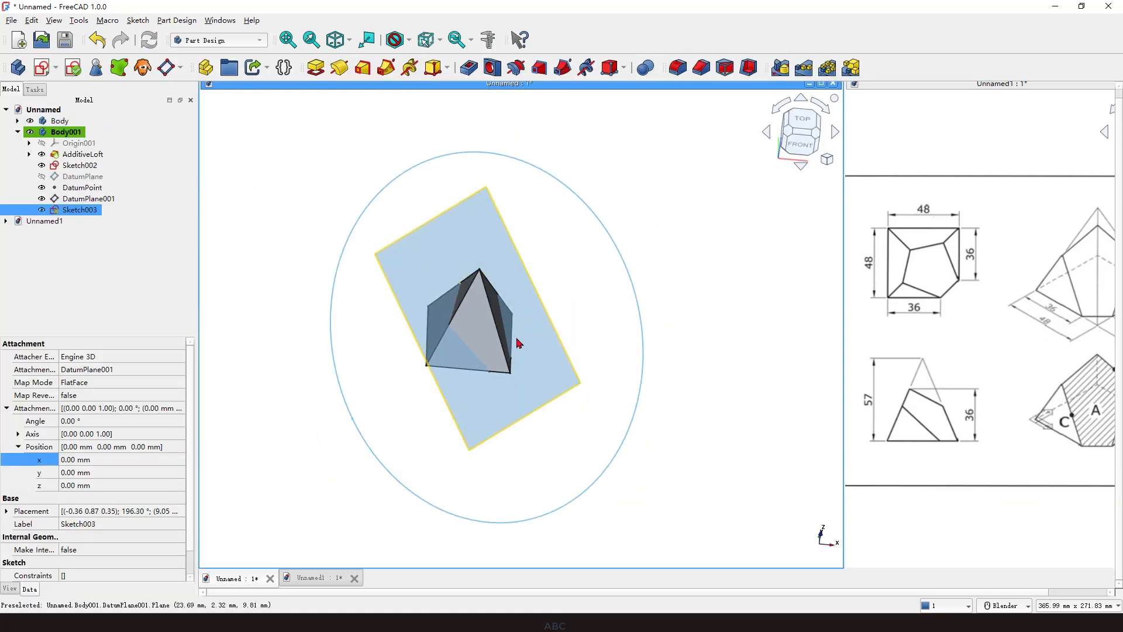
Pocket the circle sketch with type Through all to cut away the pyramid's tip and front corner
{"action": "left_click", "coordinate": [469, 69]}
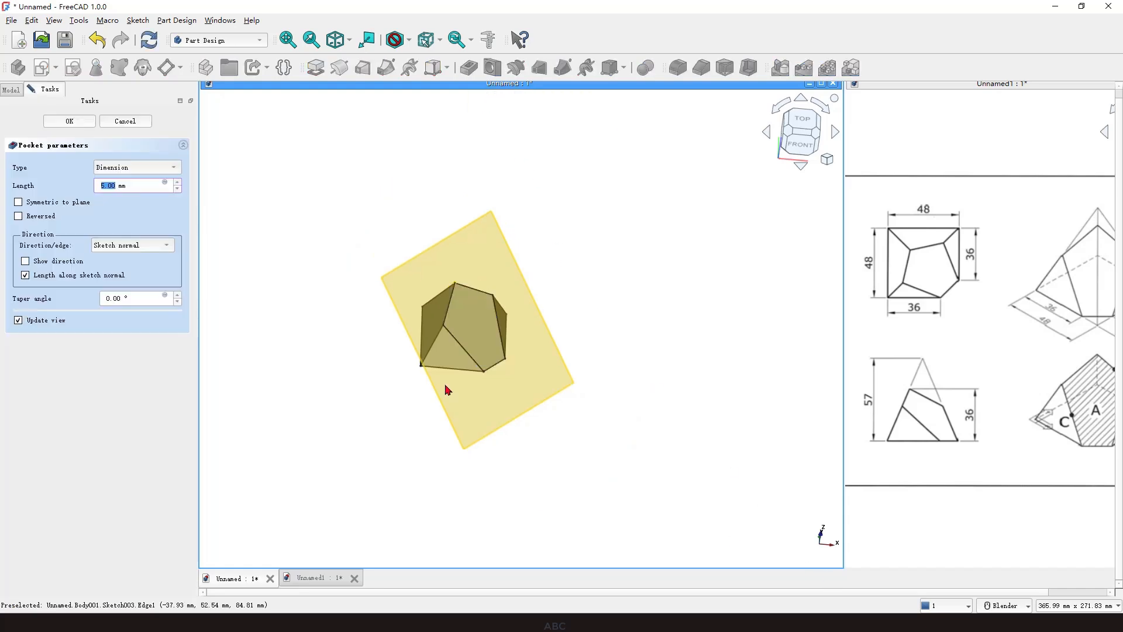
{"action": "left_click", "coordinate": [140, 168]}
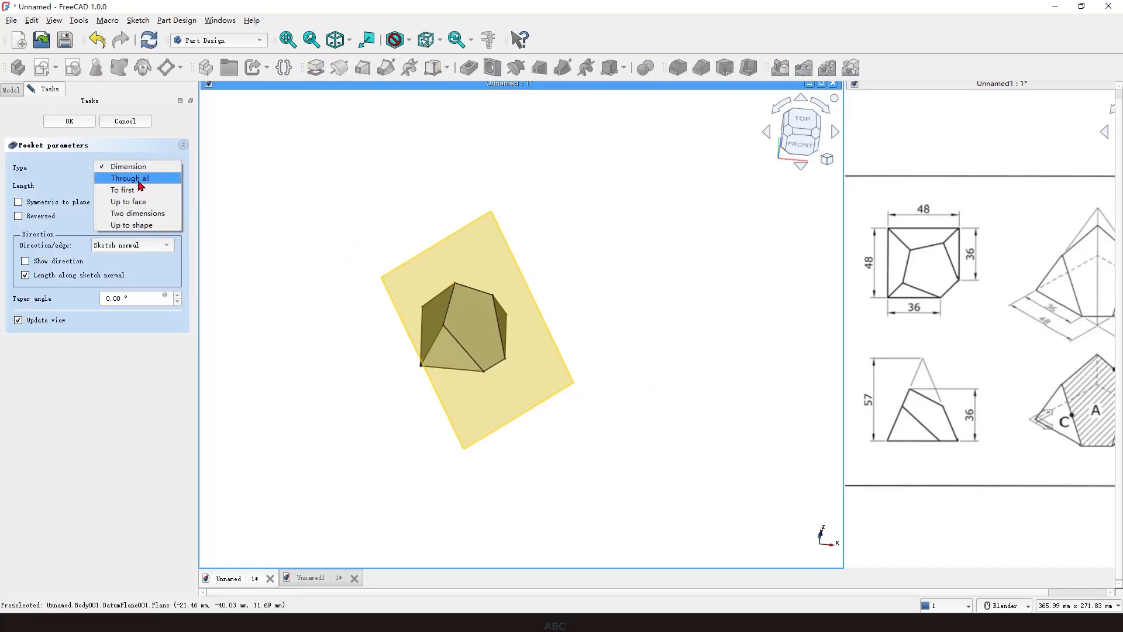
{"action": "left_click", "coordinate": [141, 181]}
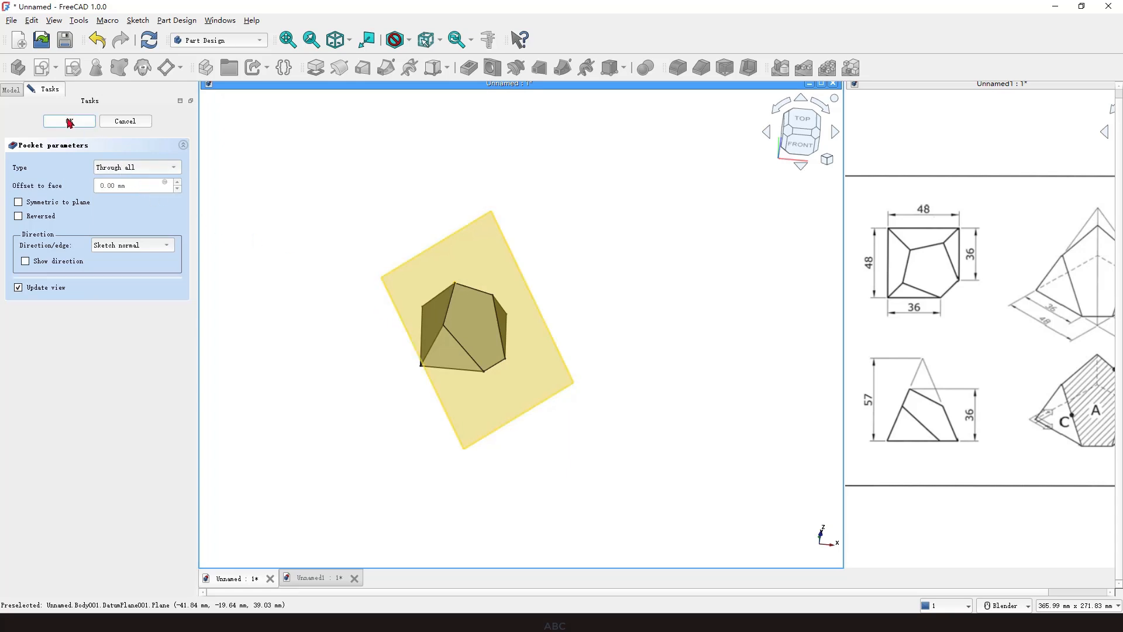
{"action": "left_click", "coordinate": [69, 121]}
Hide the slanted cutting plane and compare the cut pyramid with the reference drawing
{"action": "left_click", "coordinate": [500, 234]}
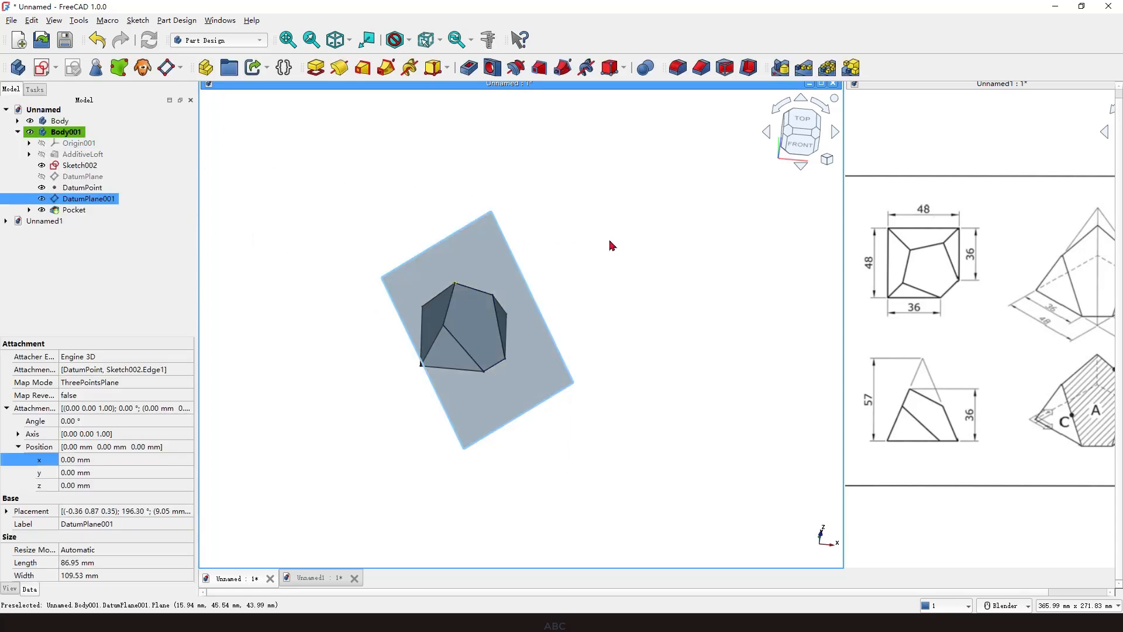
{"action": "key", "text": "space"}
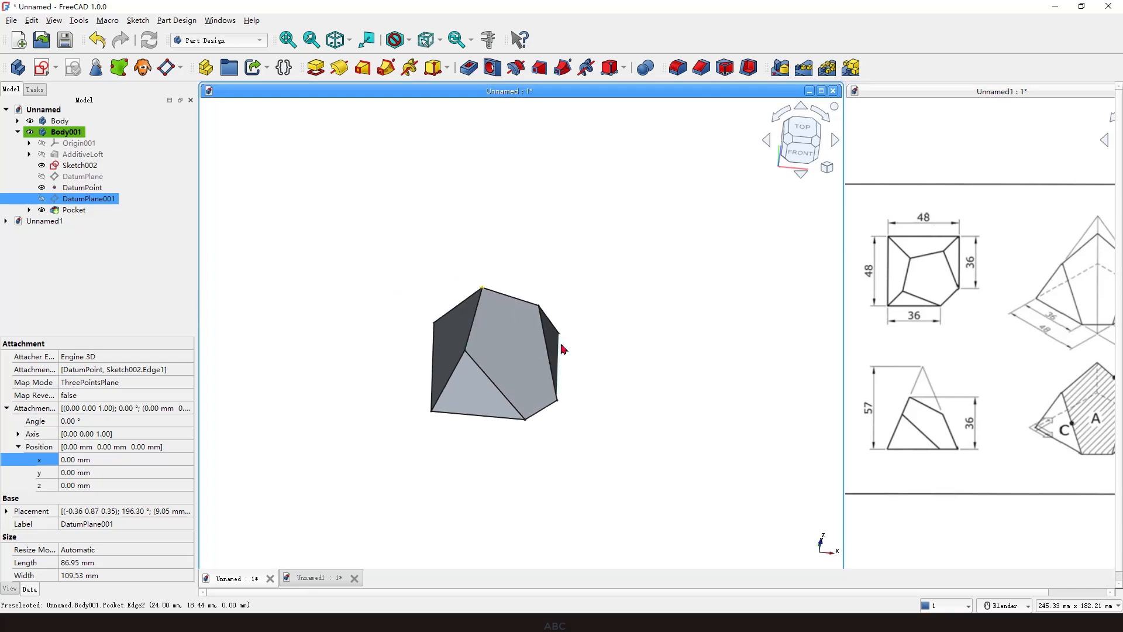
{"action": "middle_click_drag", "start_coordinate": [564, 351], "coordinate": [585, 327]}
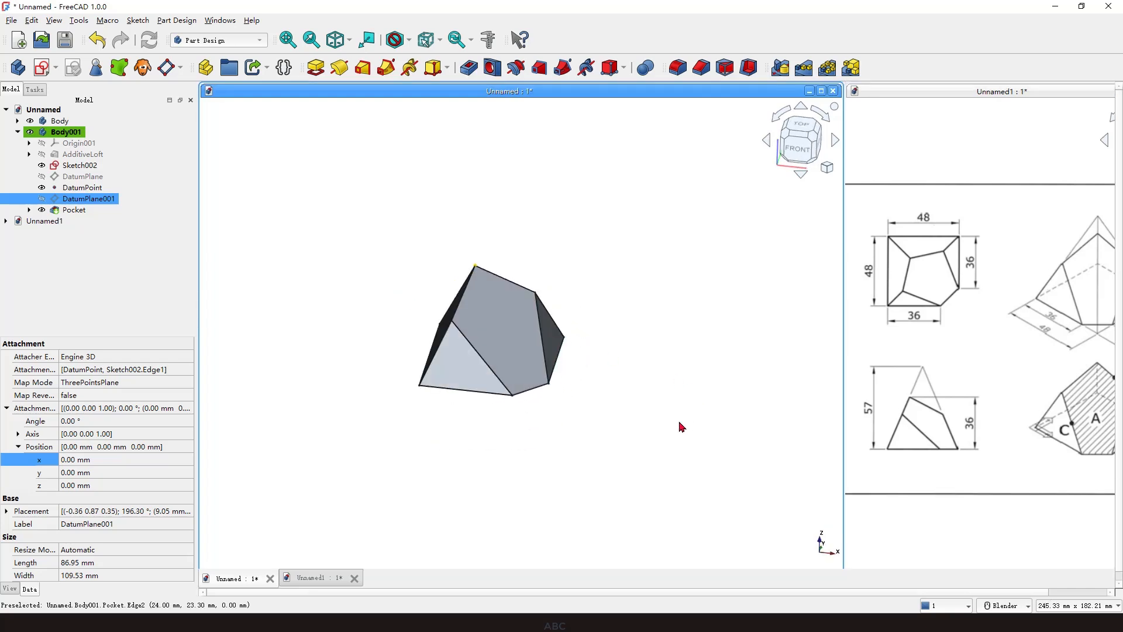
{"action": "mouse_move", "coordinate": [1015, 301]}
{"action": "left_mouse_down"}
{"action": "mouse_move", "coordinate": [1109, 397]}
{"action": "mouse_move", "coordinate": [978, 266]}
{"action": "left_mouse_up"}
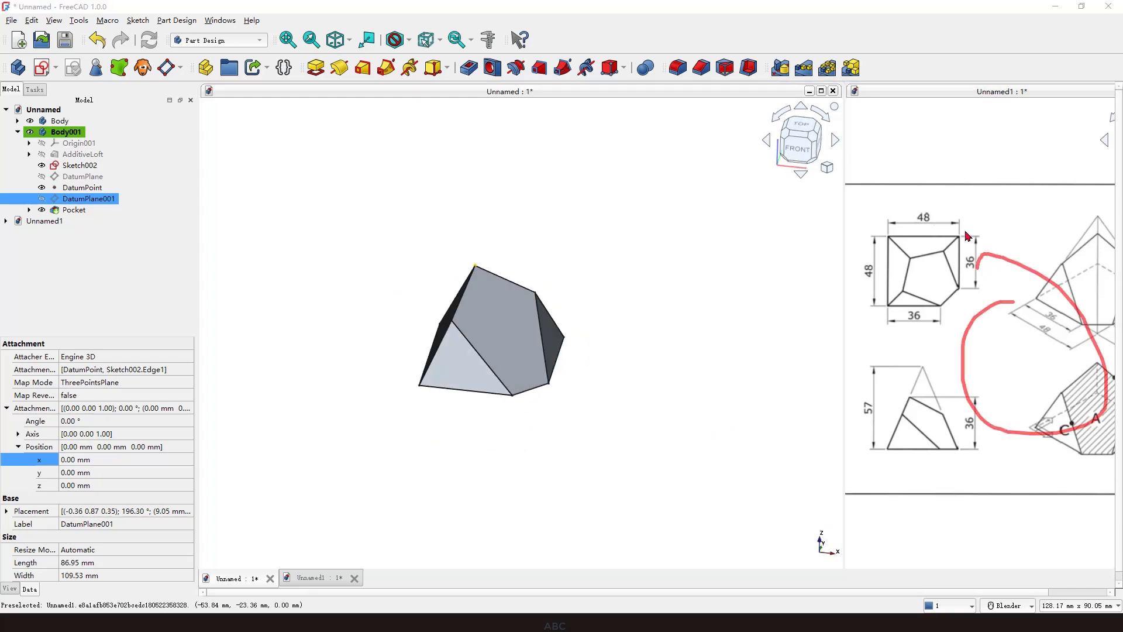
{"action": "left_click_drag", "start_coordinate": [919, 217], "coordinate": [964, 342]}
{"action": "mouse_move", "coordinate": [557, 281]}
{"action": "middle_mouse_down"}
{"action": "mouse_move", "coordinate": [502, 364]}
{"action": "mouse_move", "coordinate": [527, 369]}
{"action": "mouse_move", "coordinate": [588, 331]}
{"action": "mouse_move", "coordinate": [466, 359]}
{"action": "mouse_move", "coordinate": [549, 356]}
{"action": "mouse_move", "coordinate": [581, 369]}
{"action": "mouse_move", "coordinate": [552, 379]}
{"action": "mouse_move", "coordinate": [633, 347]}
{"action": "mouse_move", "coordinate": [585, 436]}
{"action": "mouse_move", "coordinate": [535, 429]}
{"action": "mouse_move", "coordinate": [572, 381]}
{"action": "mouse_move", "coordinate": [612, 401]}
{"action": "mouse_move", "coordinate": [602, 415]}
{"action": "mouse_move", "coordinate": [532, 415]}
{"action": "middle_mouse_up"}
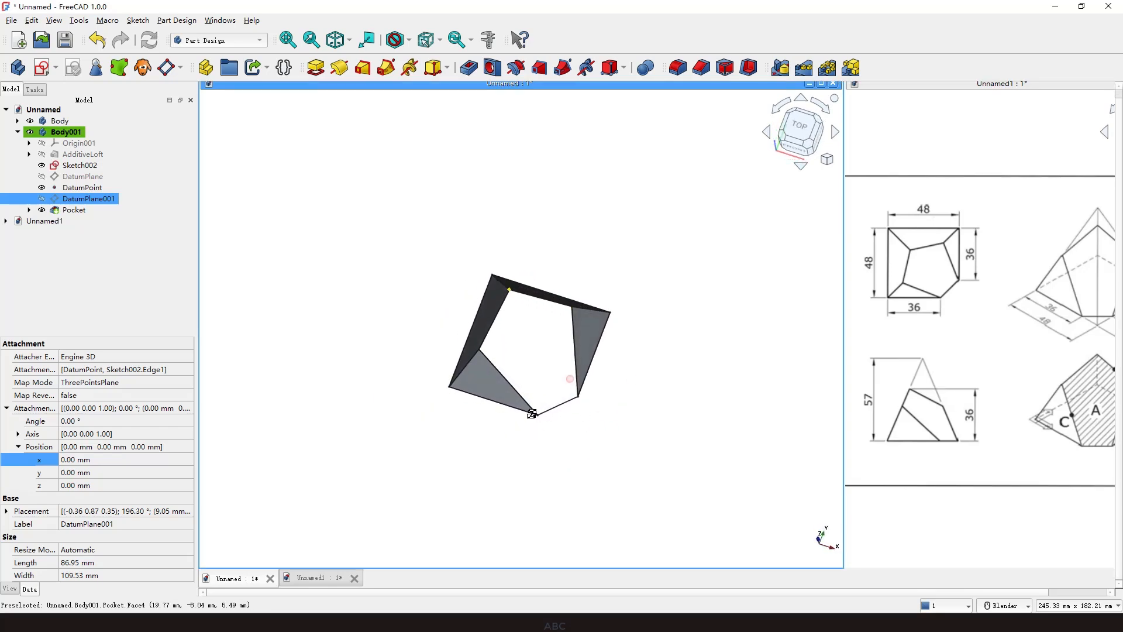